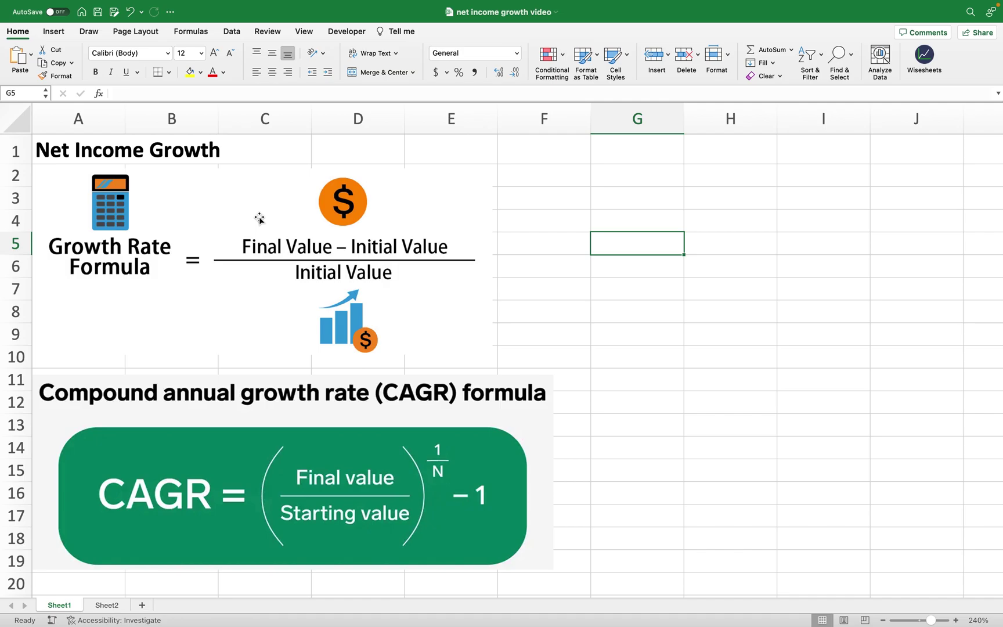
# Step: Load Microsoft's (MSFT) annual standardized financials into the workbook with the Wisesheets Statement Dump, and close the add-in once the data is in
pyautogui.click(924, 57)
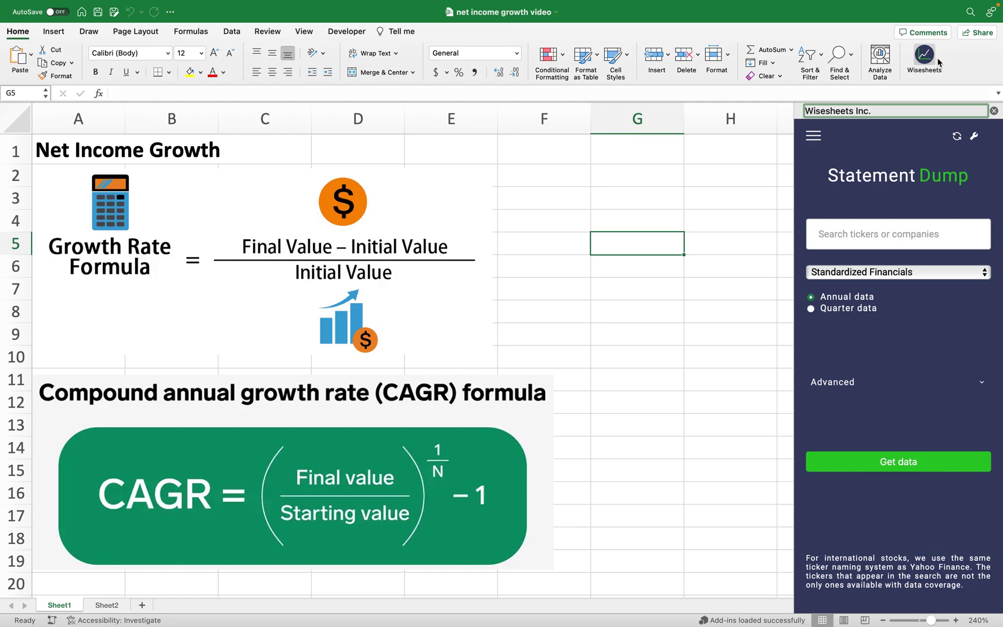
pyautogui.click(851, 237)
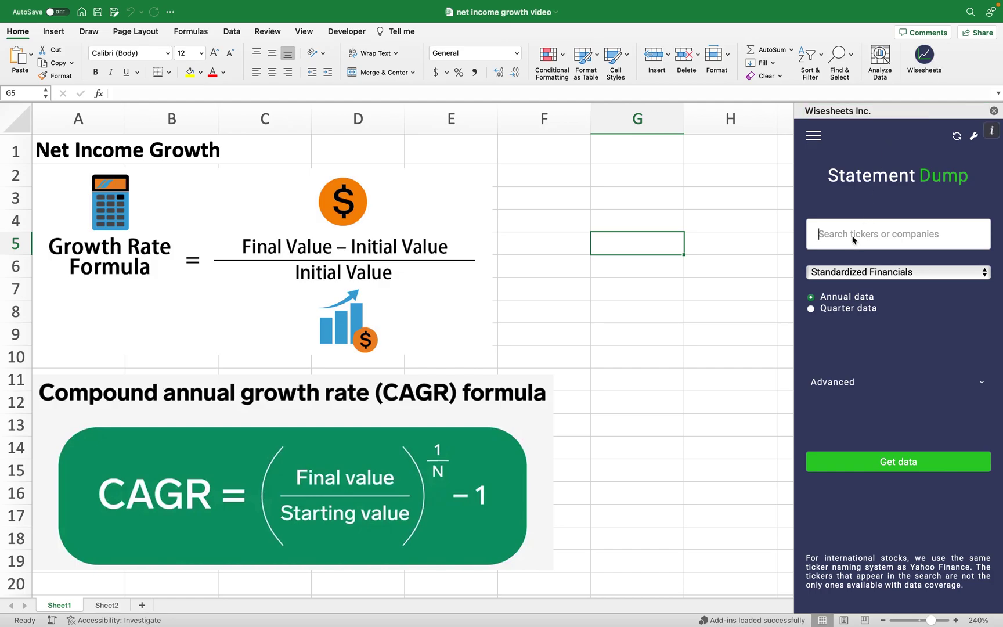
pyautogui.write('msft')
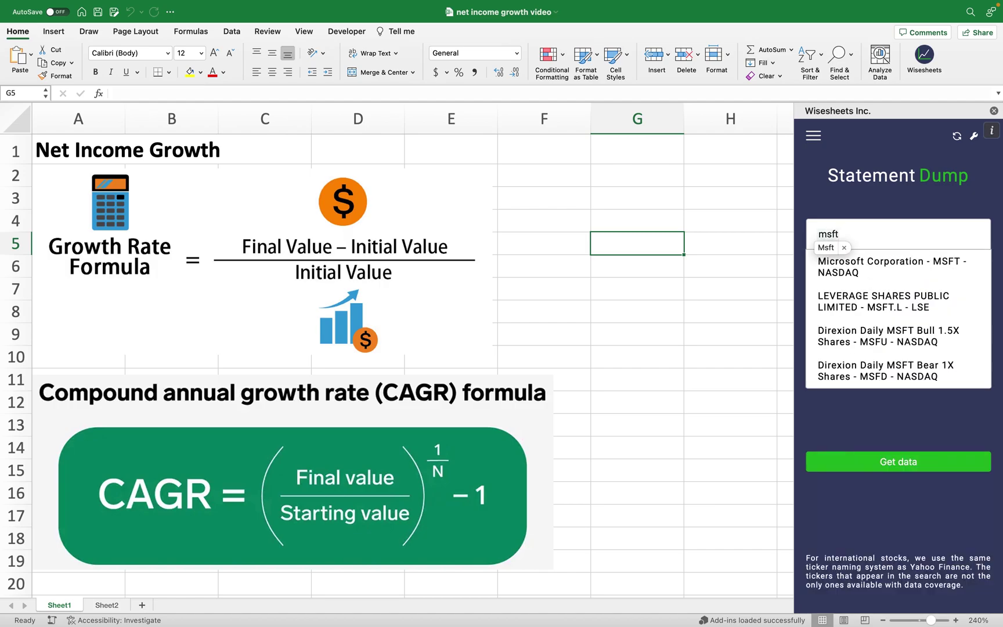
pyautogui.click(856, 265)
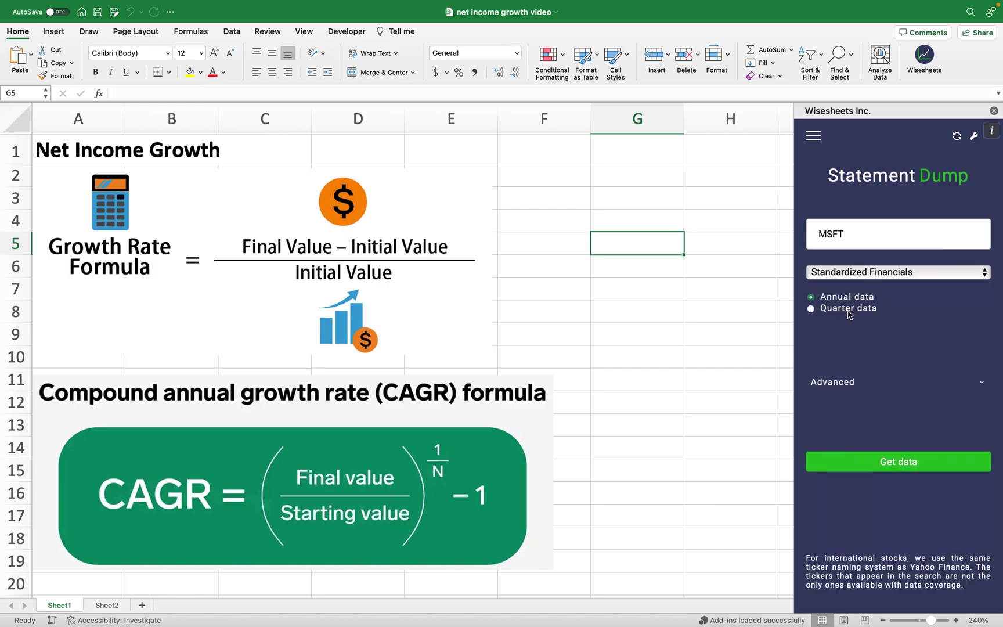
pyautogui.click(909, 459)
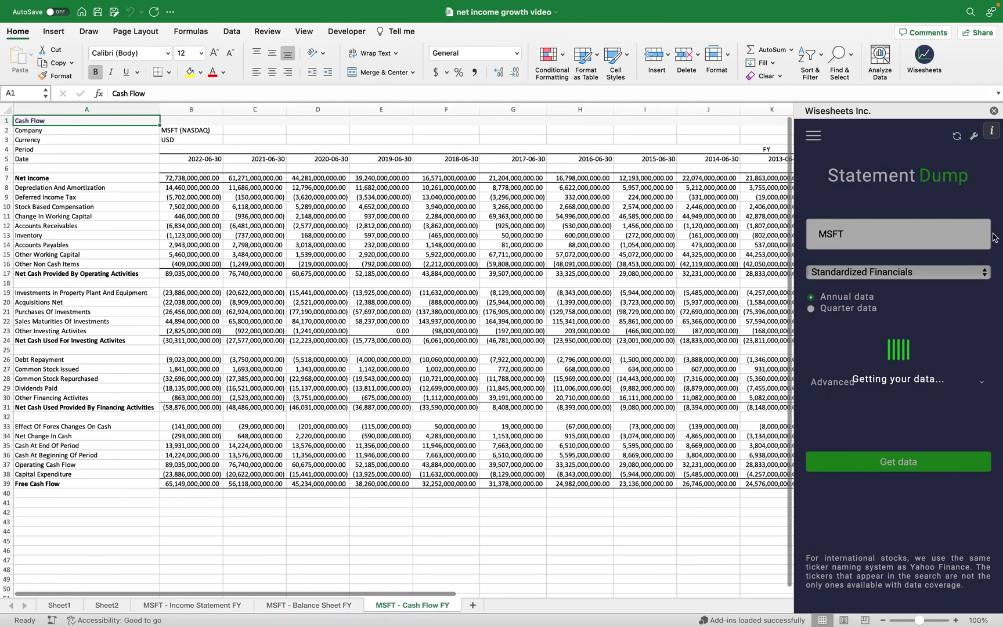
pyautogui.click(994, 111)
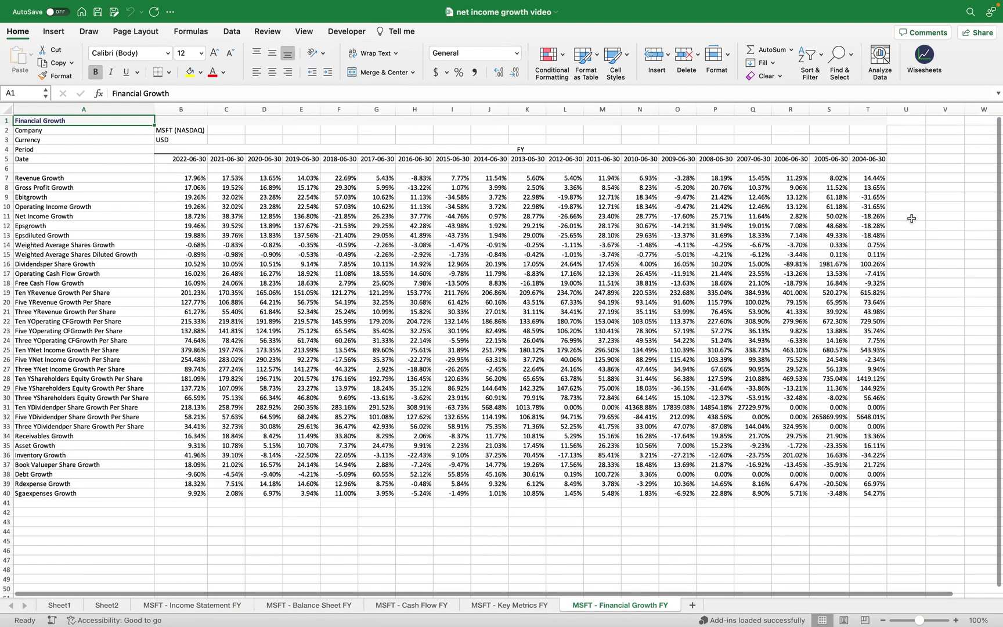
# Step: Browse the MSFT key metrics, cash flow and balance sheet sheets, ending on the MSFT income statement sheet
pyautogui.click(503, 607)
pyautogui.click(415, 609)
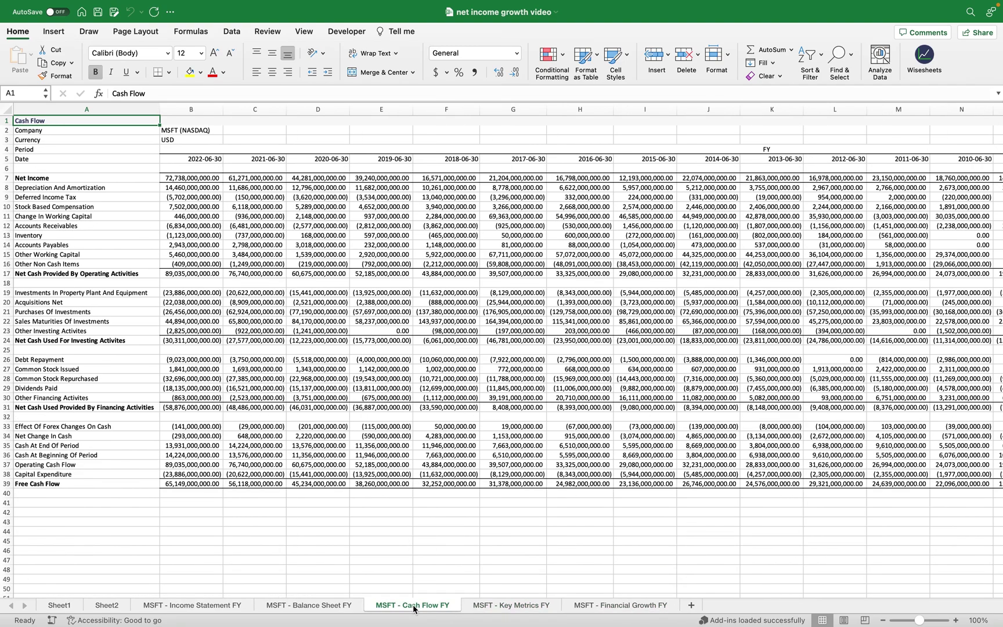
pyautogui.click(323, 610)
pyautogui.click(215, 608)
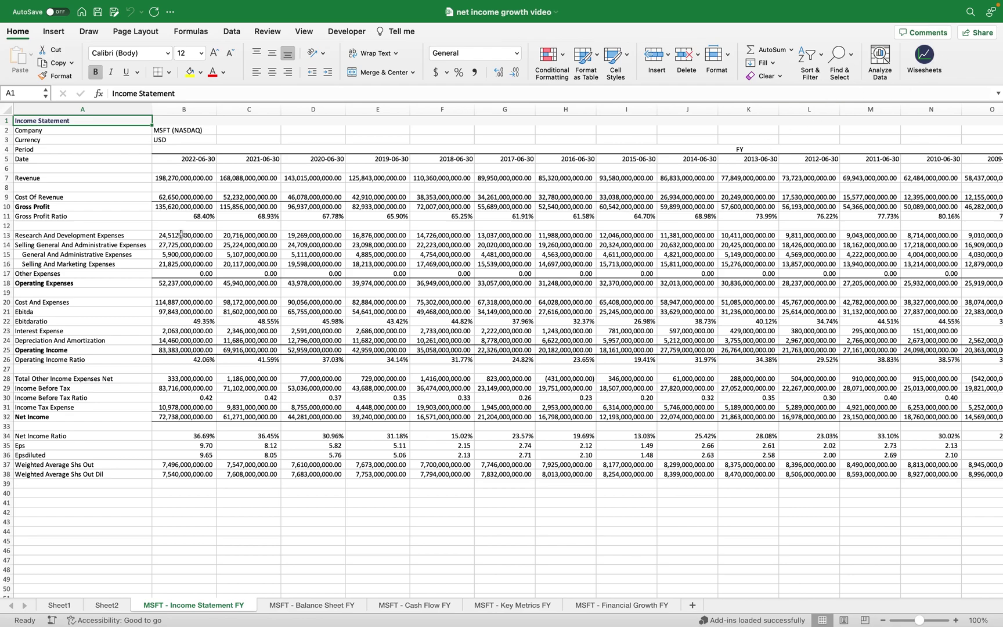
# Step: Widen columns B through J of the income statement so their figures display in full
pyautogui.scroll(2, 110, 233)
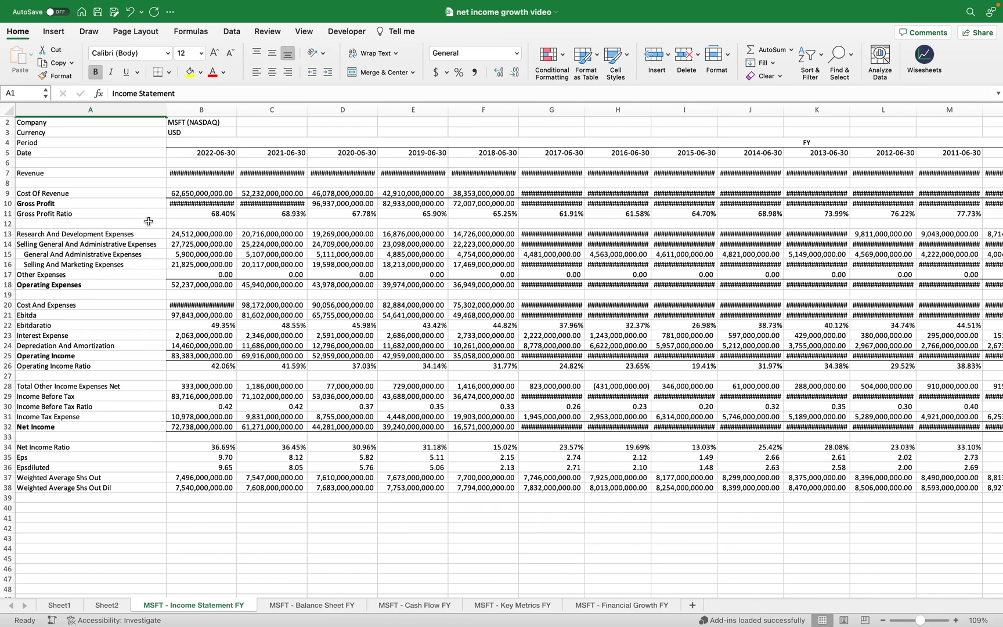
pyautogui.click(206, 110)
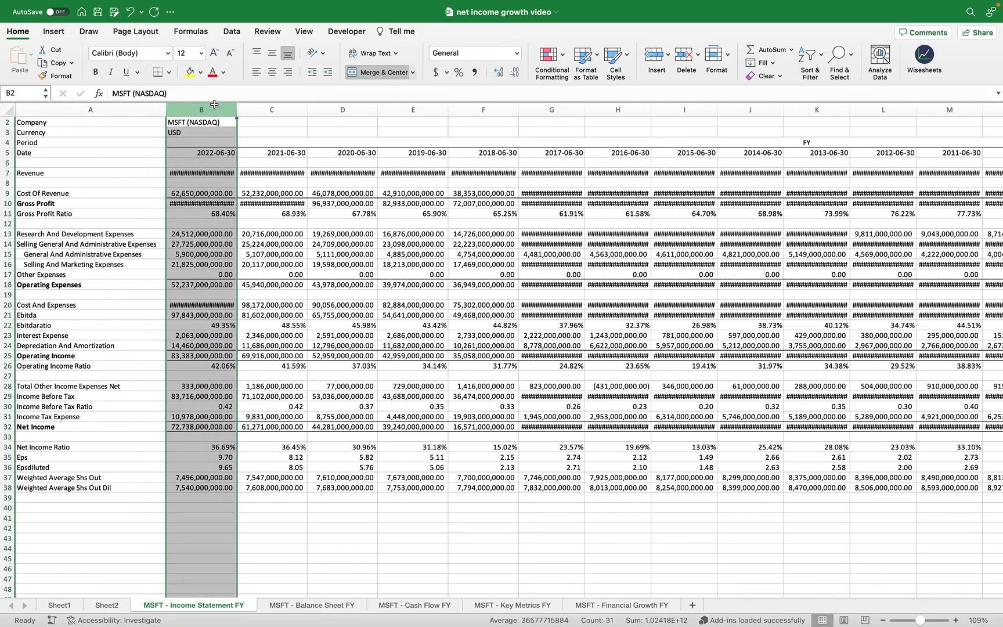
pyautogui.keyDown('shift'); pyautogui.click(725, 111); pyautogui.keyUp('shift')
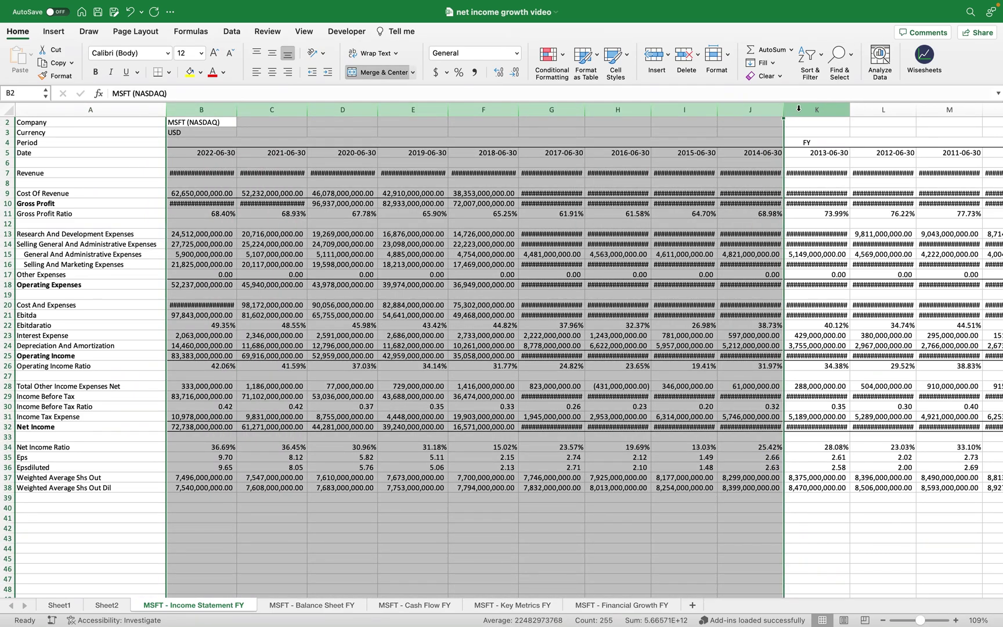
pyautogui.moveTo(784, 108); pyautogui.dragTo(807, 109)
pyautogui.click(616, 296)
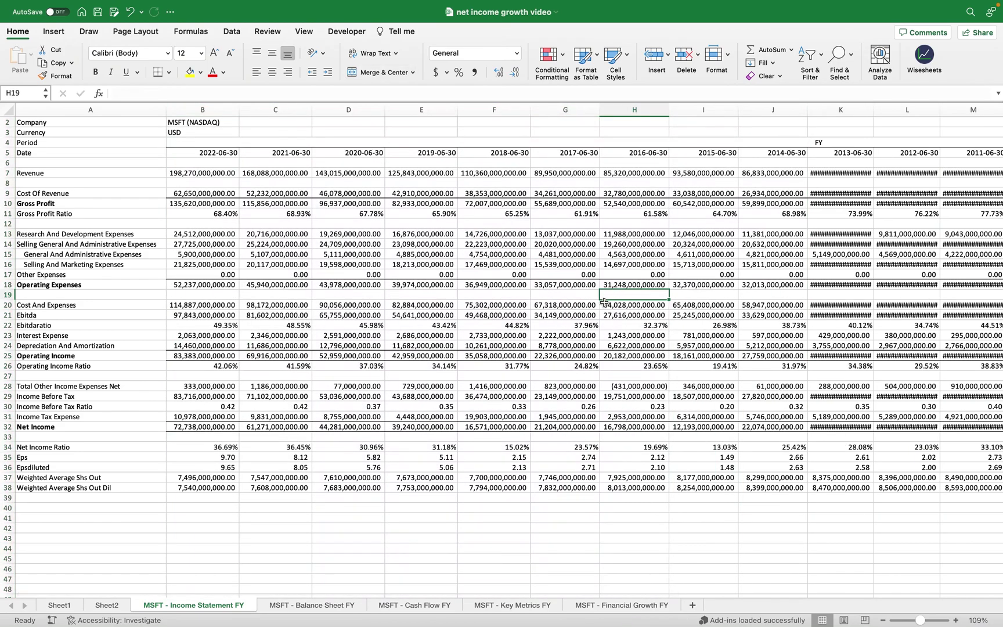
# Step: Begin a formula in B33, below the Net Income row, that subtracts 2021 net income from 2022 net income (=B32-C32)
pyautogui.click(40, 425)
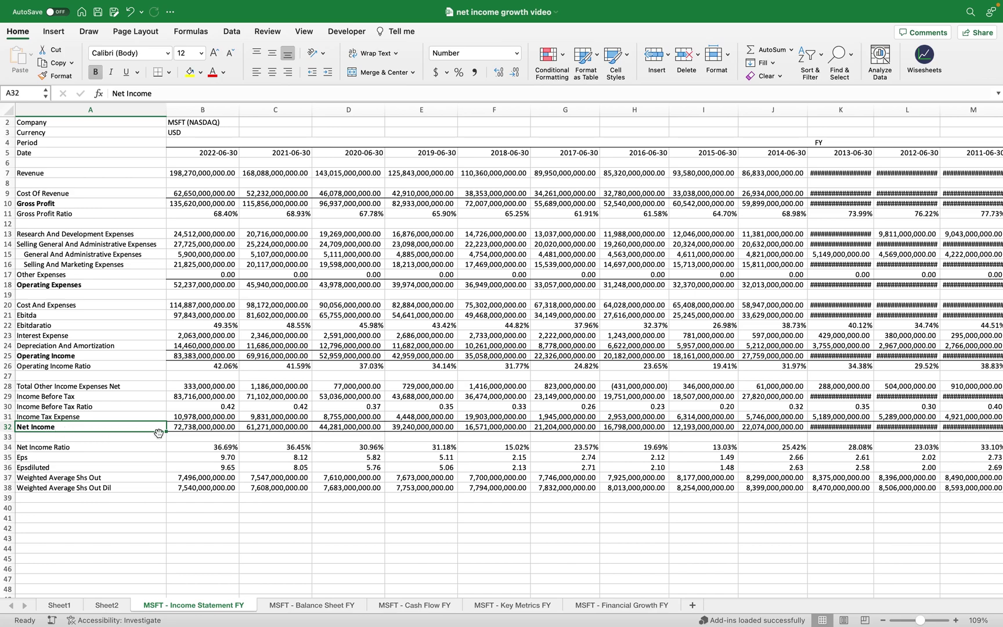
pyautogui.click(223, 435)
pyautogui.scroll(-5, 223, 435)
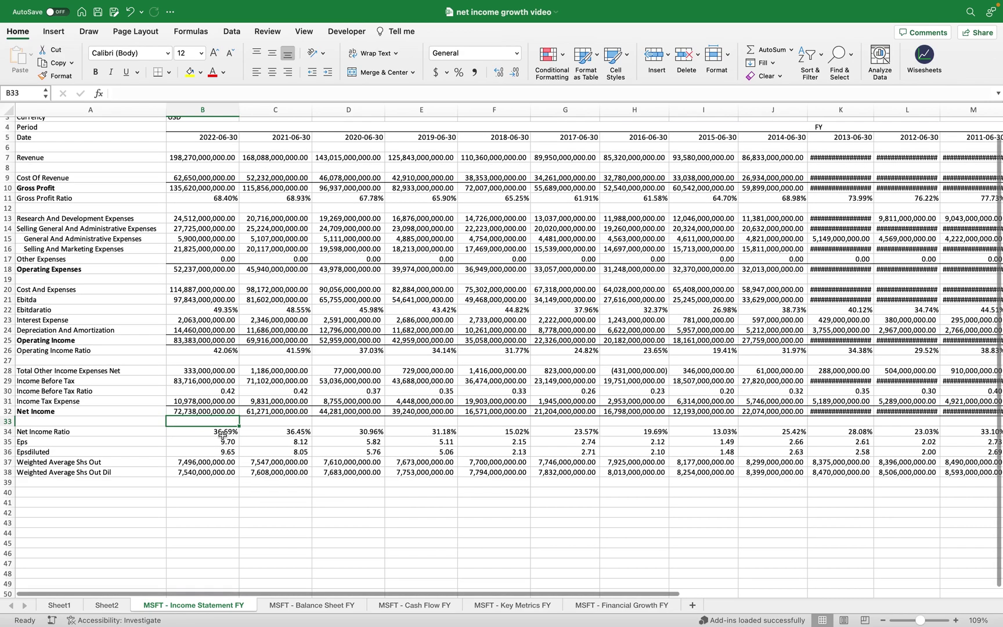
pyautogui.scroll(2, 222, 436)
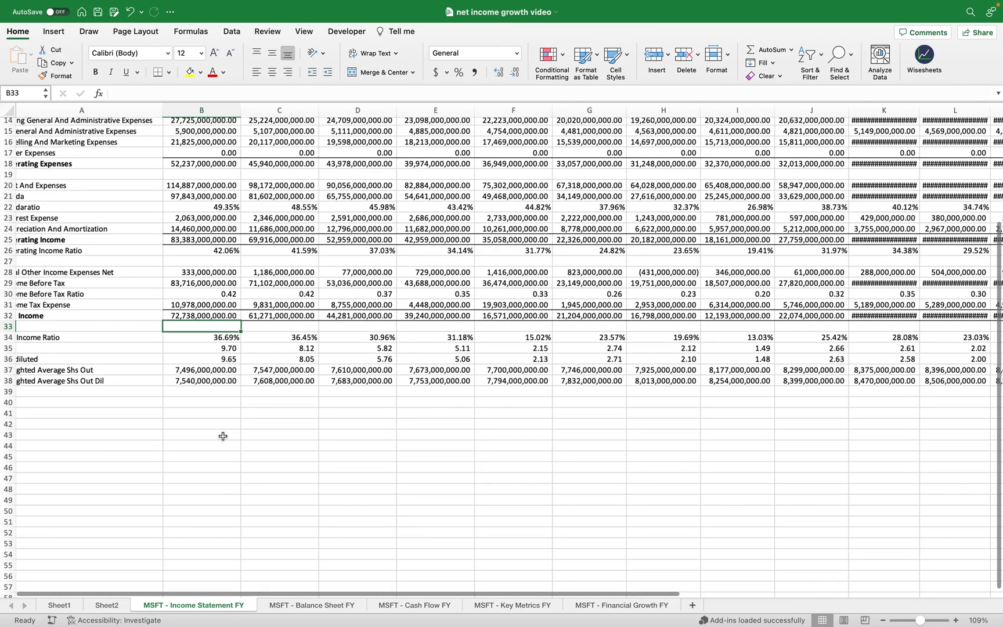
pyautogui.scroll(5, 232, 412)
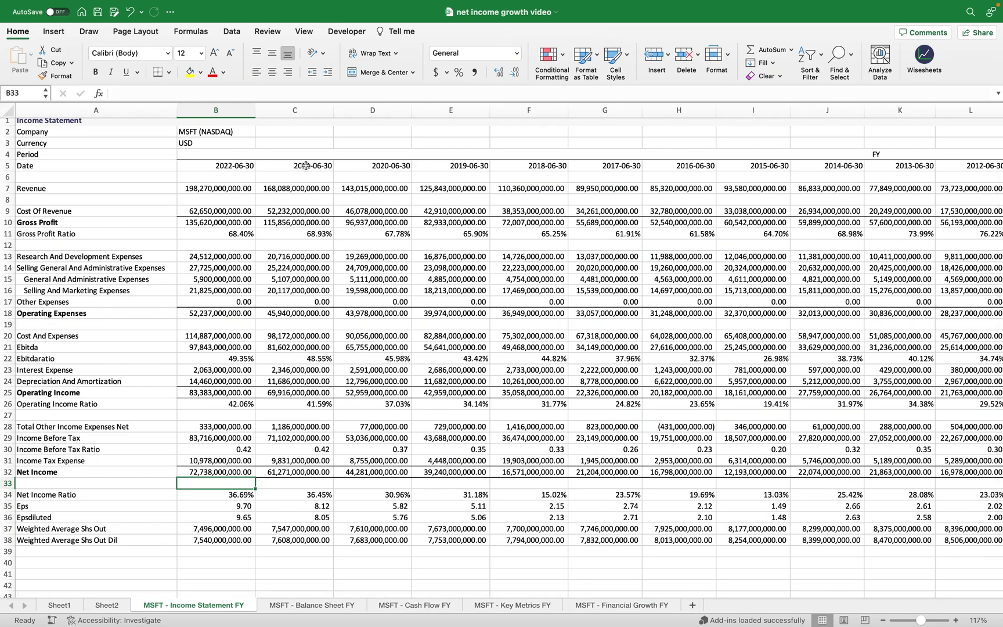
pyautogui.scroll(-5, 306, 166)
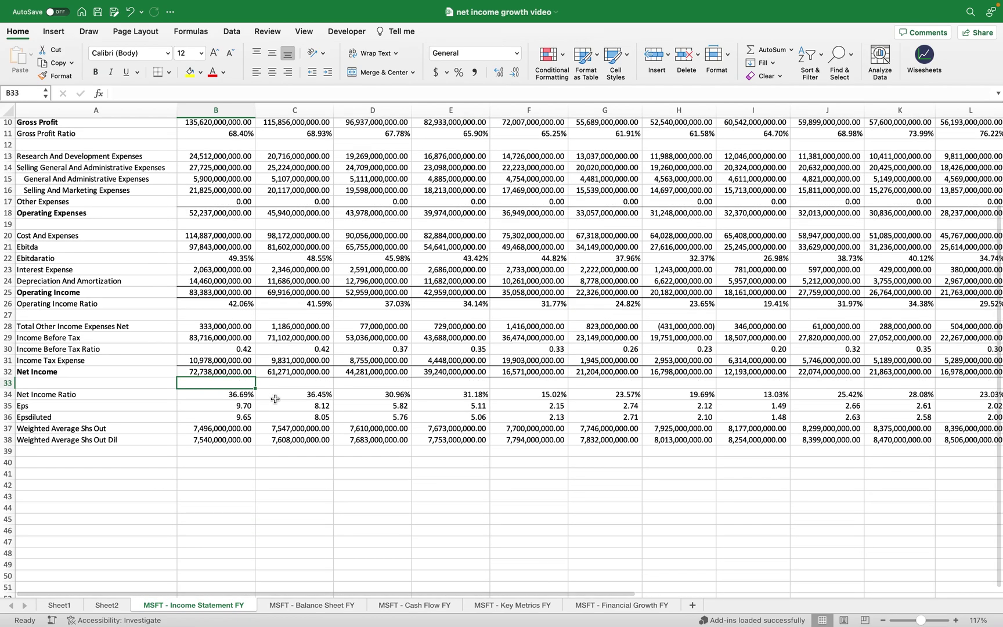
pyautogui.write('=')
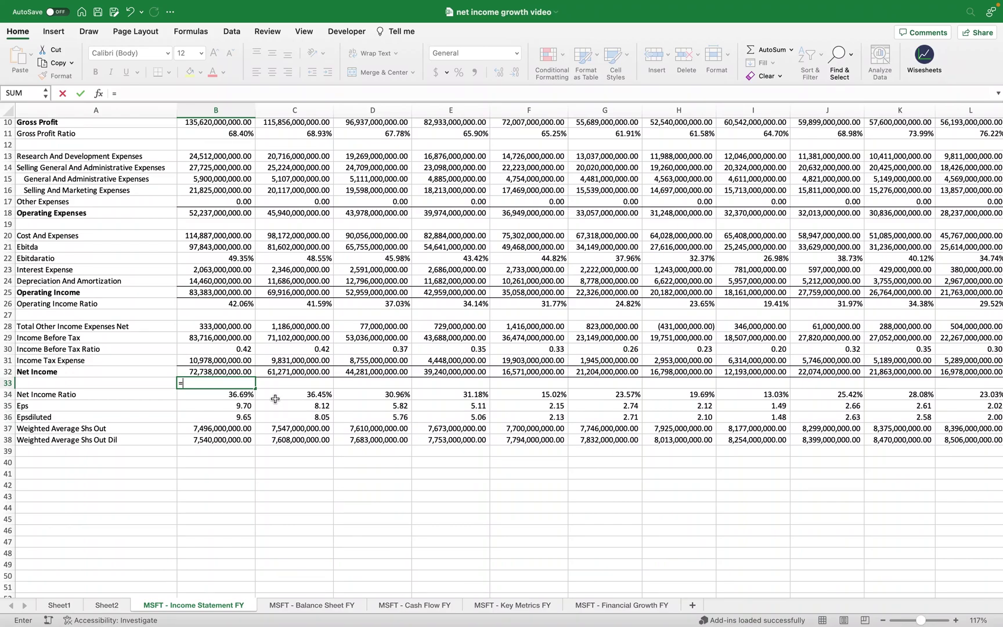
pyautogui.click(230, 374)
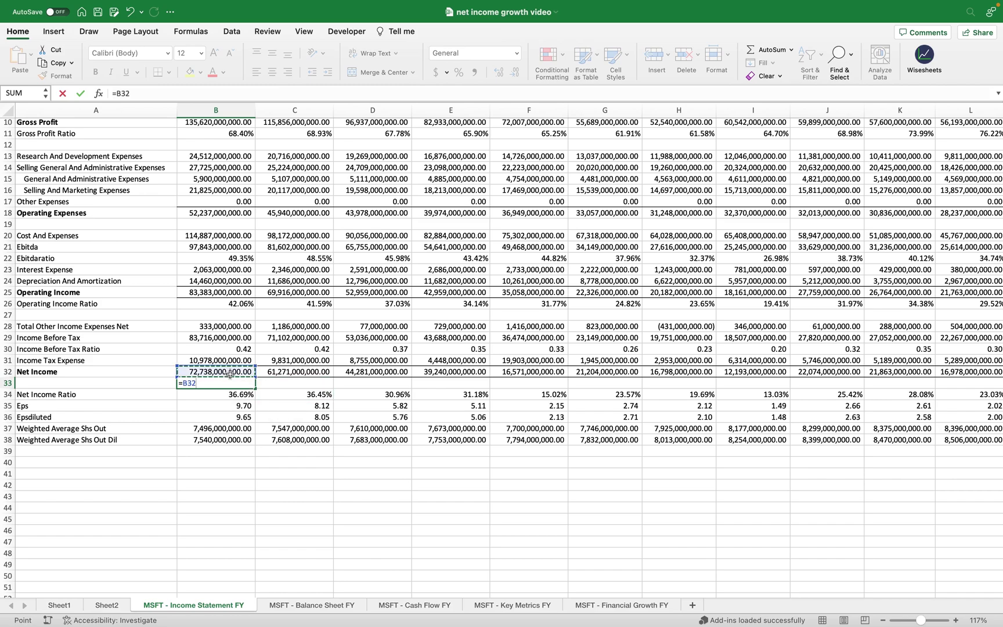
pyautogui.write('-')
pyautogui.click(300, 374)
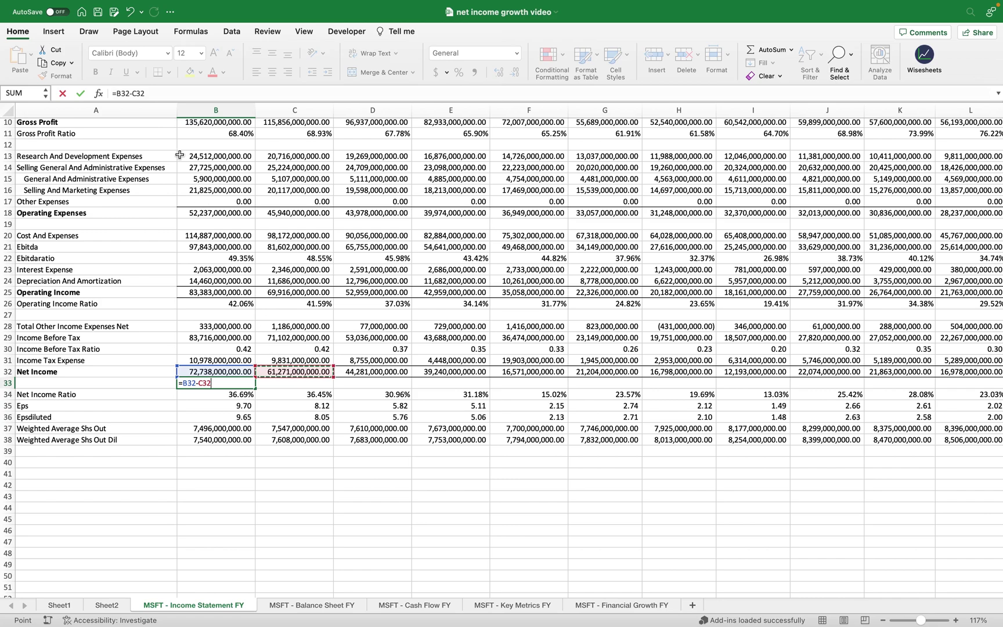
# Step: Bracket the difference and divide it by 2021 net income, completing the B33 formula as =(B32-C32)/C32
pyautogui.click(160, 91)
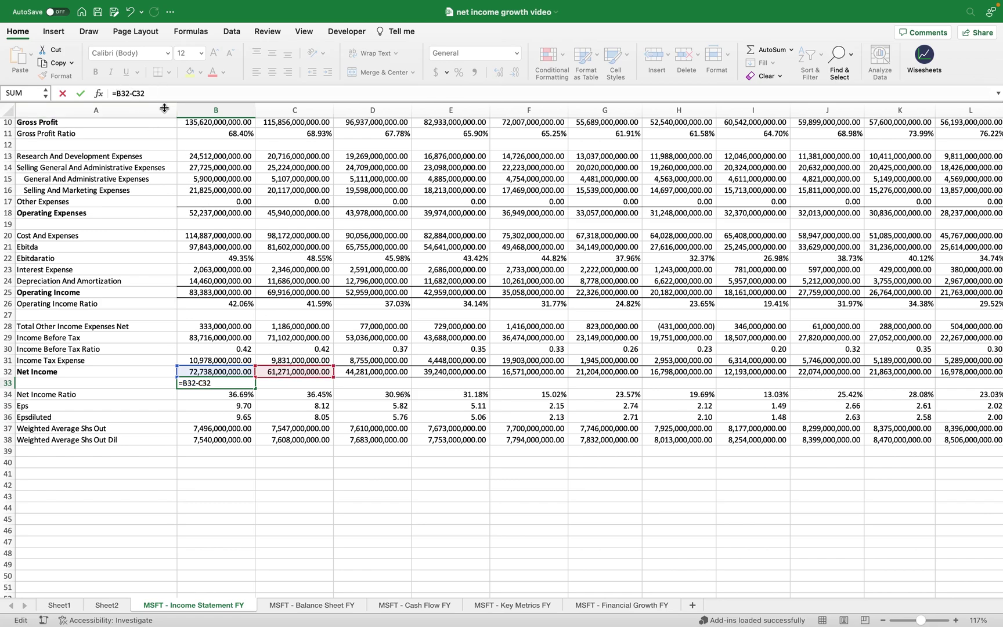
pyautogui.write('(')
pyautogui.write(')/')
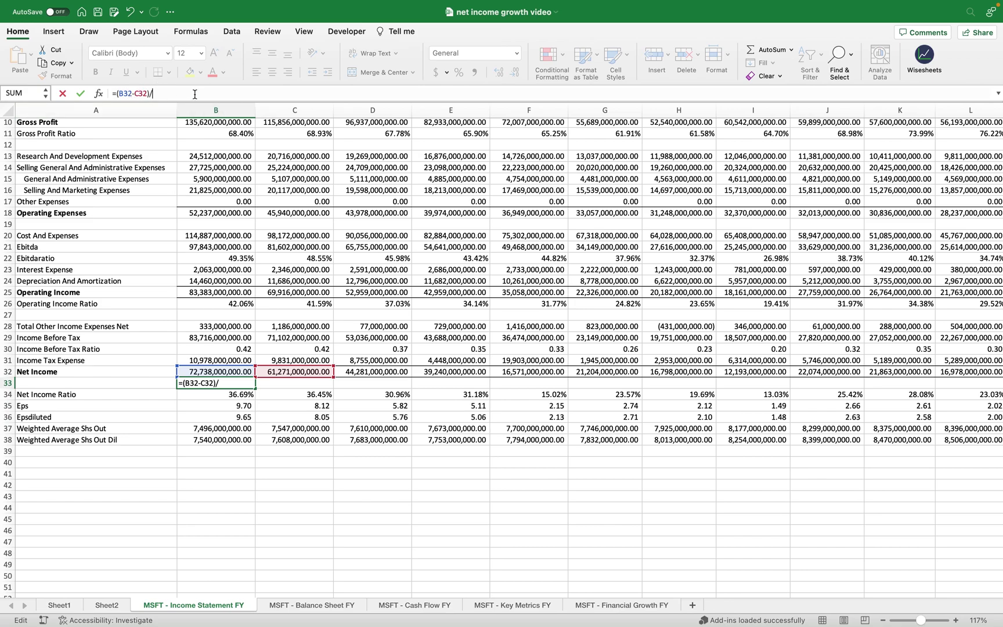
pyautogui.click(300, 370)
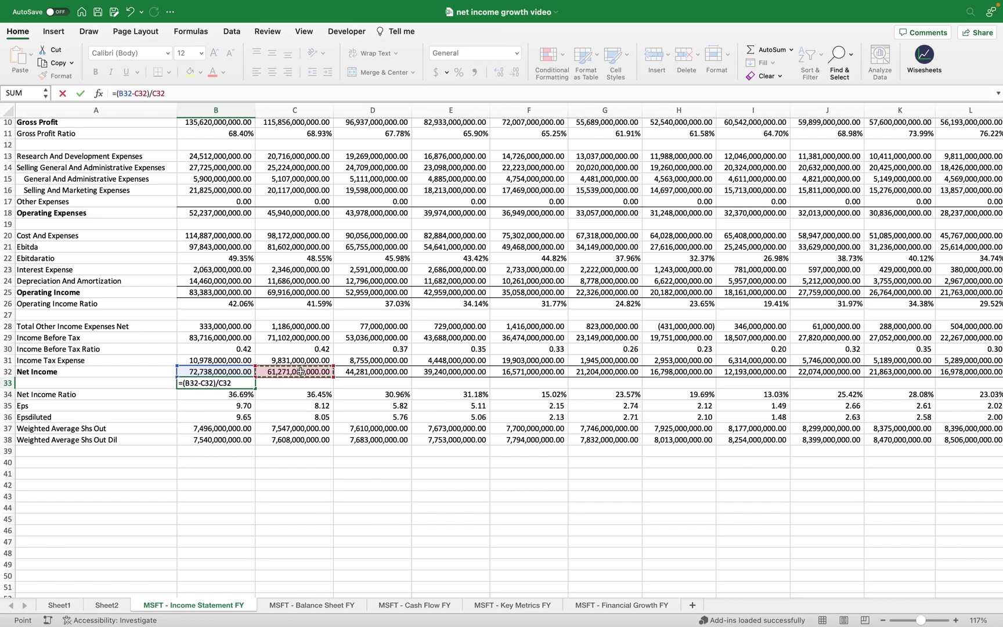
pyautogui.press('Return')
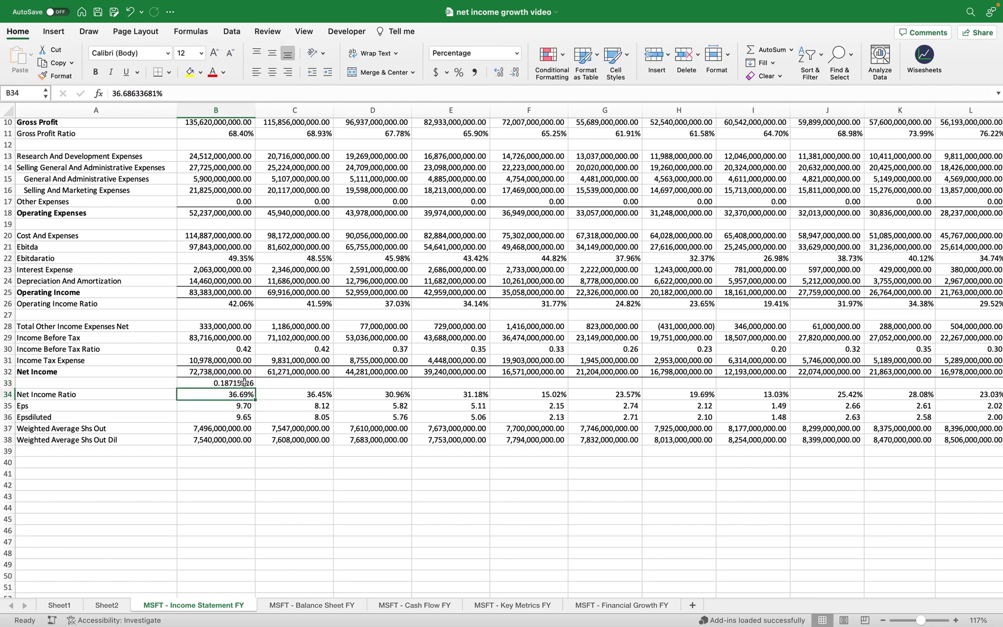
# Step: Format the growth rate in B33 as a bold percentage with two decimal places
pyautogui.click(242, 383)
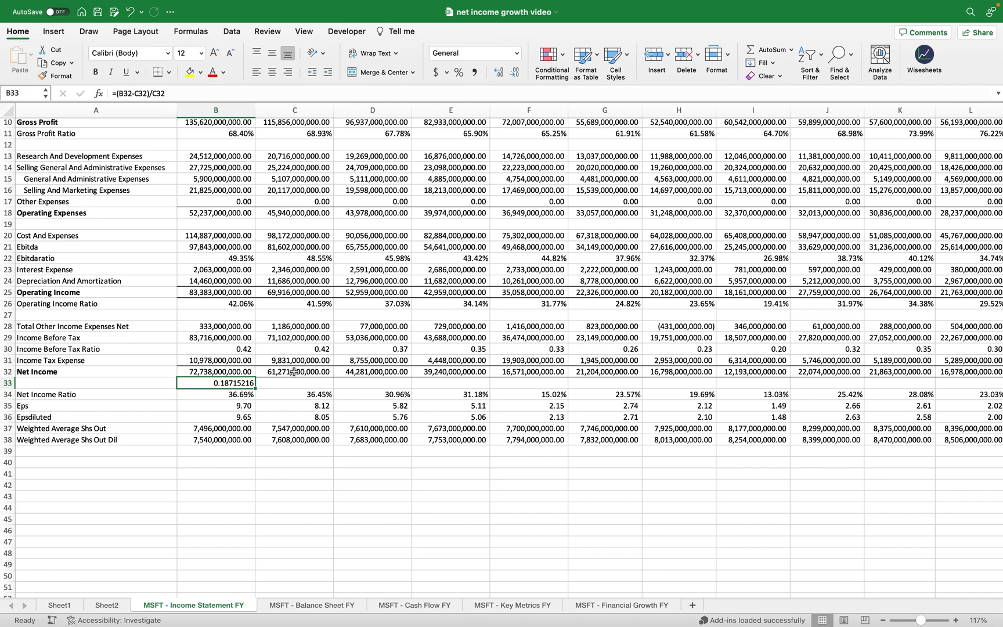
pyautogui.click(454, 74)
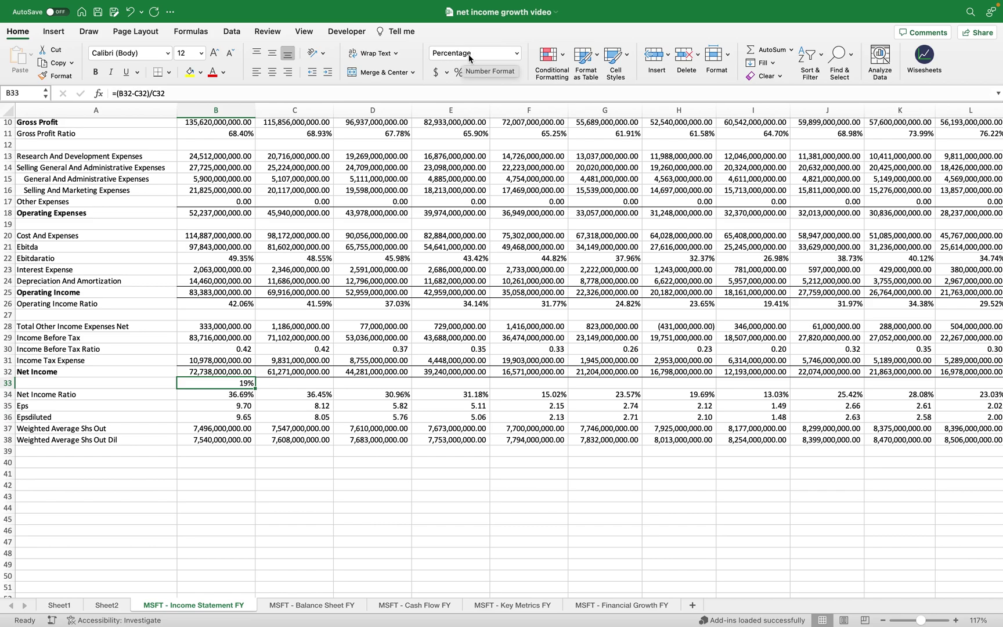
pyautogui.click(498, 74)
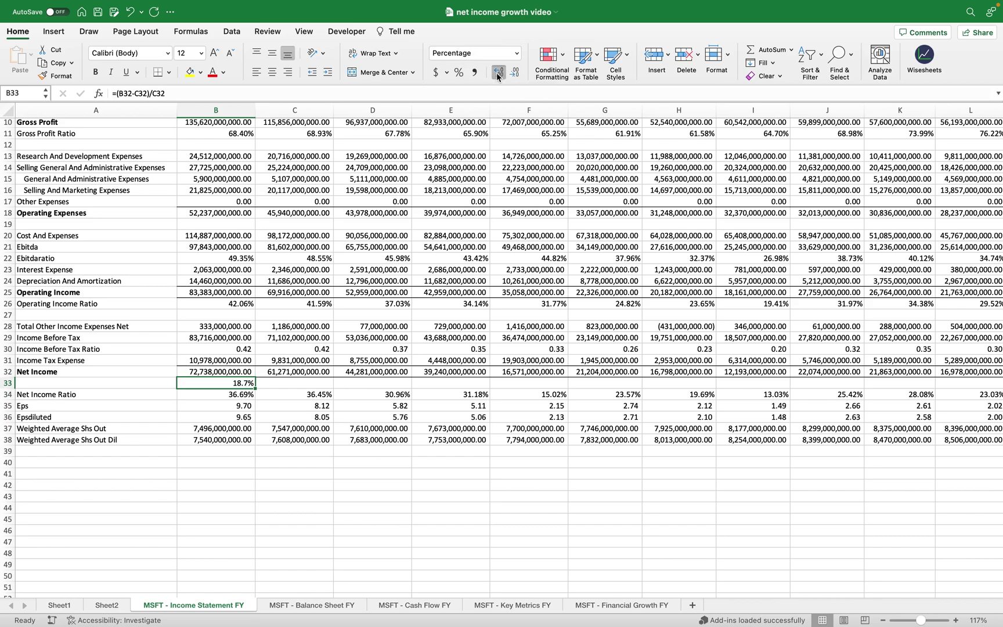
pyautogui.click(497, 74)
pyautogui.click(296, 384)
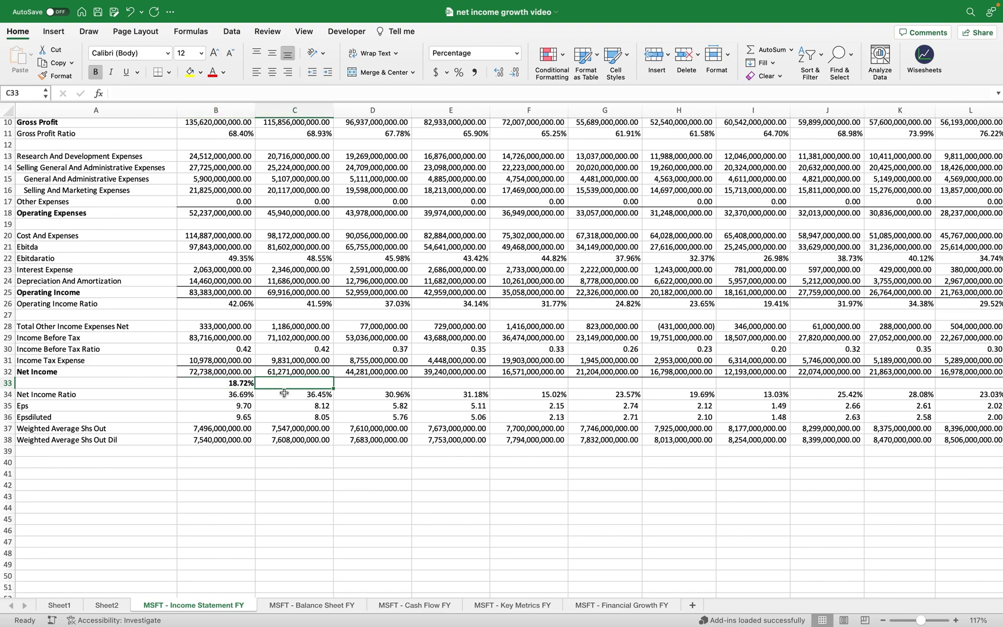
# Step: Clear the contents of A34:G38, including the net income ratio, EPS and weighted average share labels and figures
pyautogui.moveTo(58, 395); pyautogui.dragTo(378, 439)
pyautogui.press('Delete')
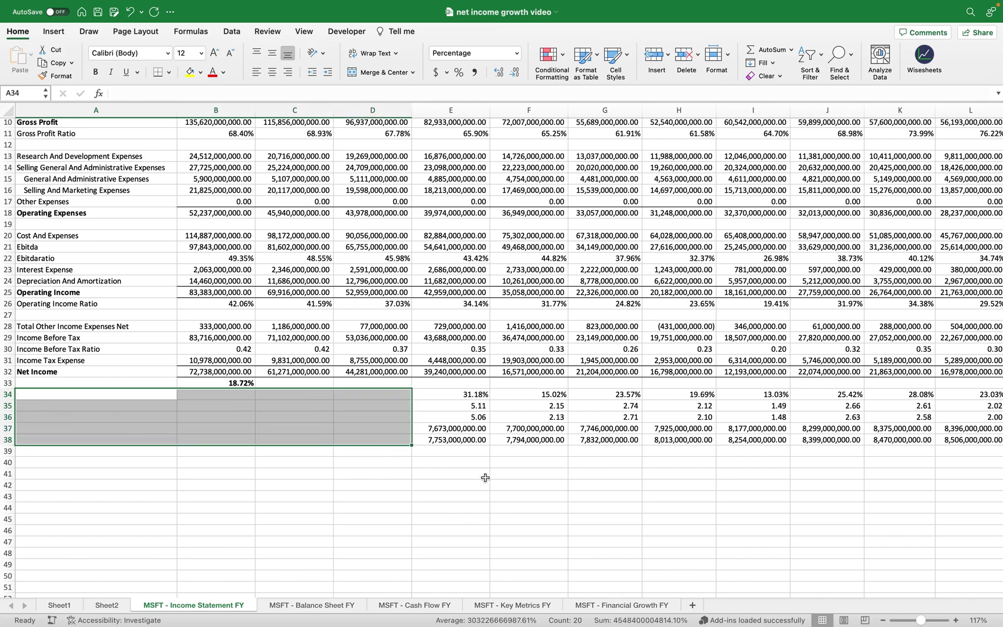
pyautogui.click(485, 477)
pyautogui.moveTo(417, 398); pyautogui.dragTo(616, 436)
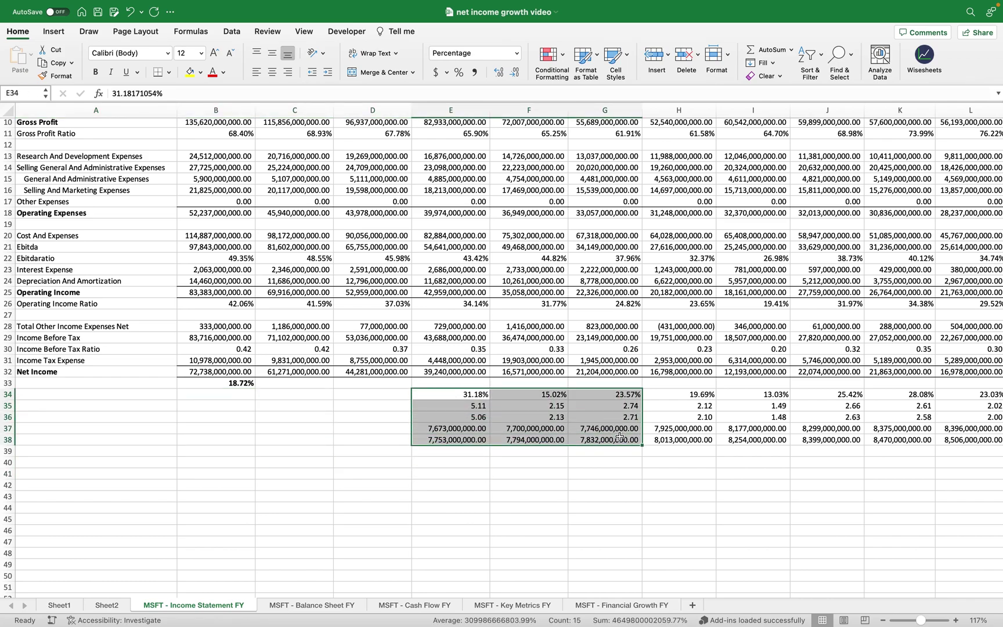
pyautogui.press('Delete')
pyautogui.click(320, 459)
# Step: Review the income statement's fiscal-year columns from 2022 back to 2004, including the Net Income row
pyautogui.click(221, 384)
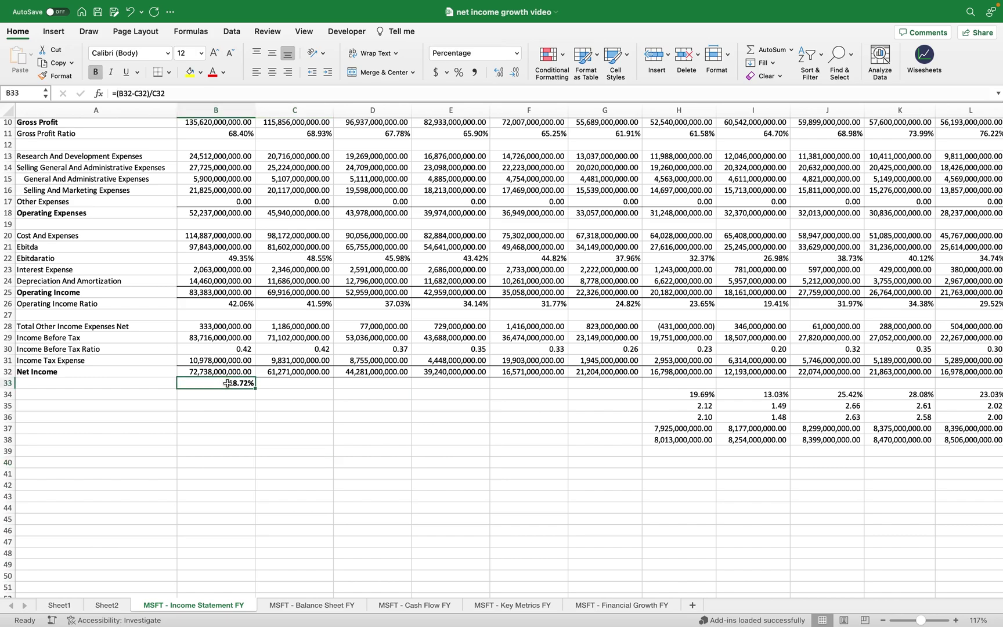
pyautogui.scroll(1, 216, 386)
pyautogui.scroll(2, 259, 428)
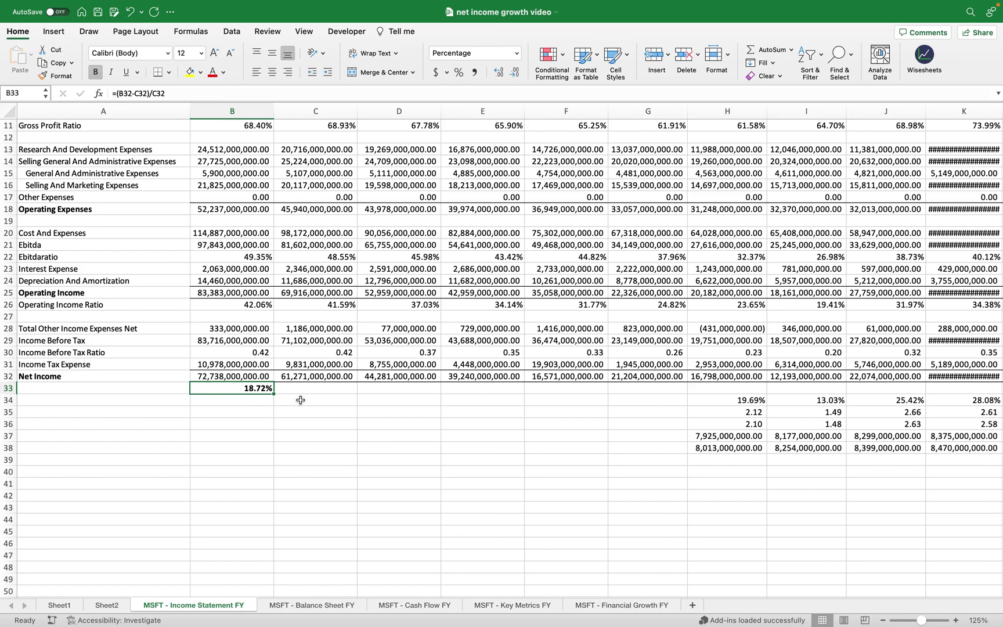
pyautogui.scroll(5, 300, 400)
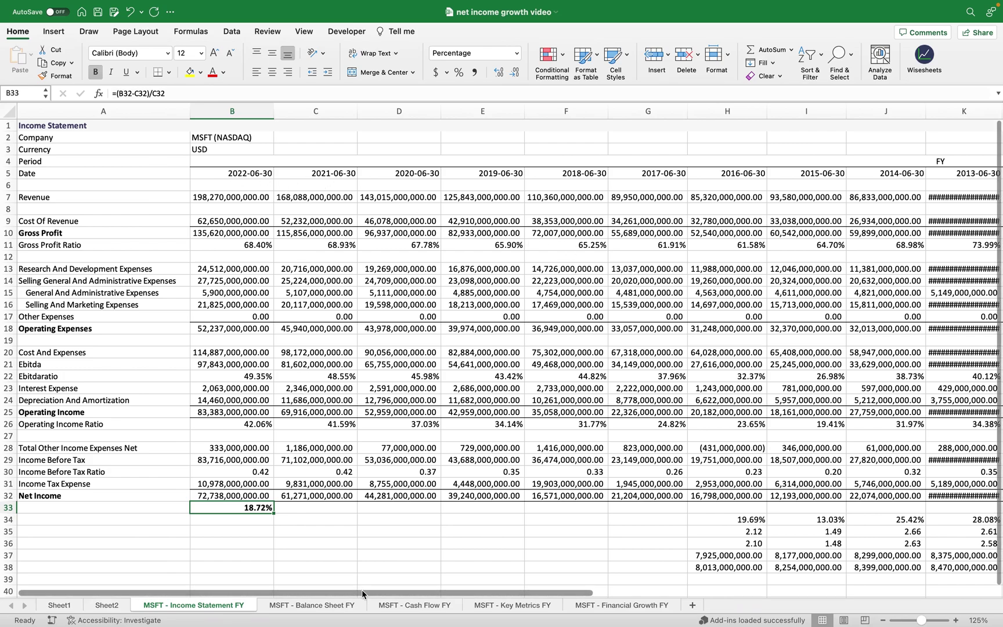
pyautogui.moveTo(362, 589); pyautogui.dragTo(762, 592)
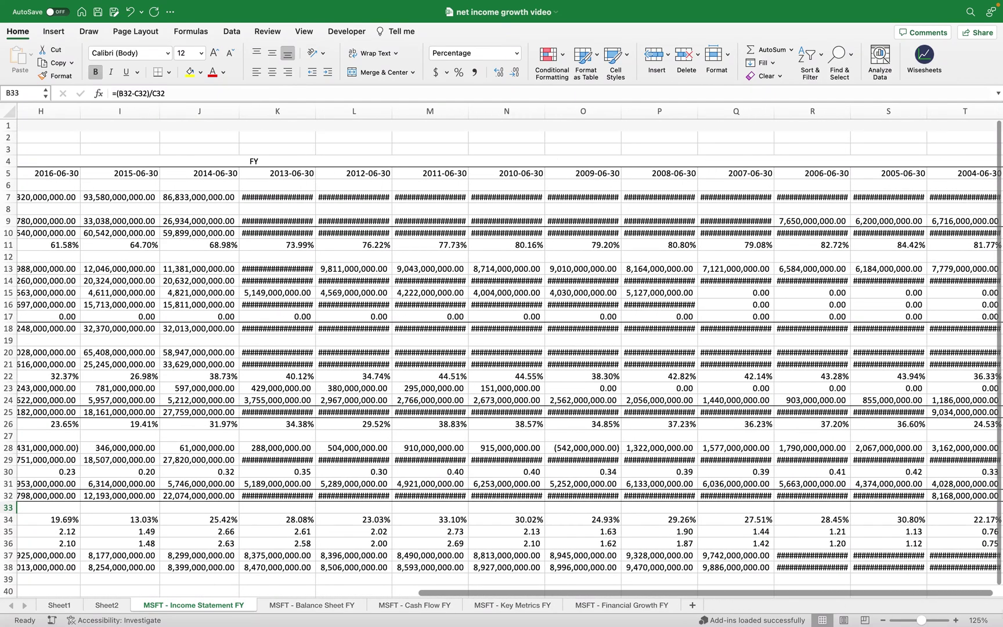
pyautogui.moveTo(675, 592); pyautogui.dragTo(275, 593)
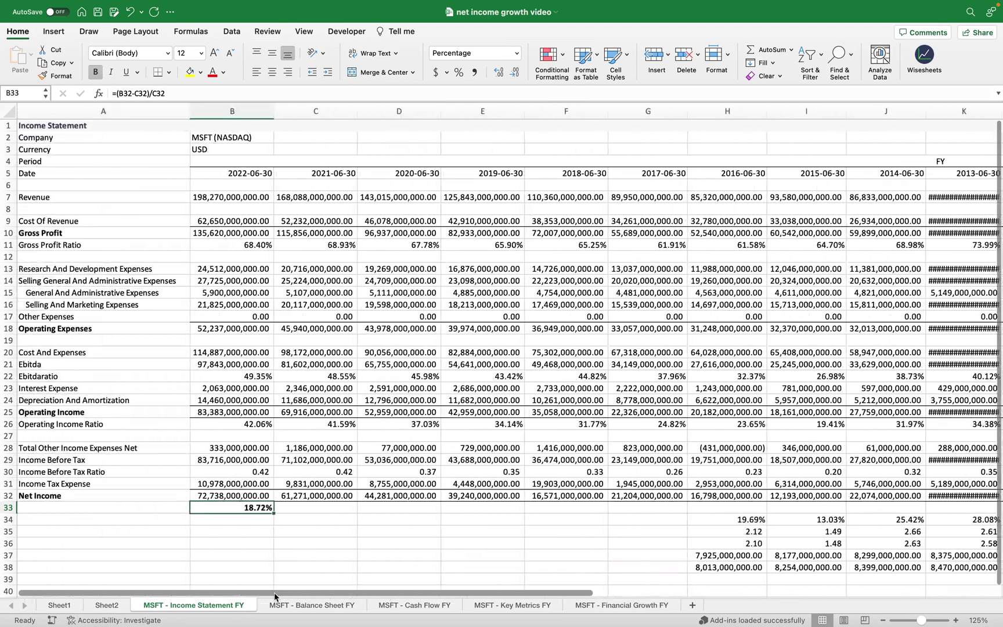
# Step: Fill the growth rate formula from B33 across row 33 through the 2017 column, G33
pyautogui.scroll(-2, 237, 532)
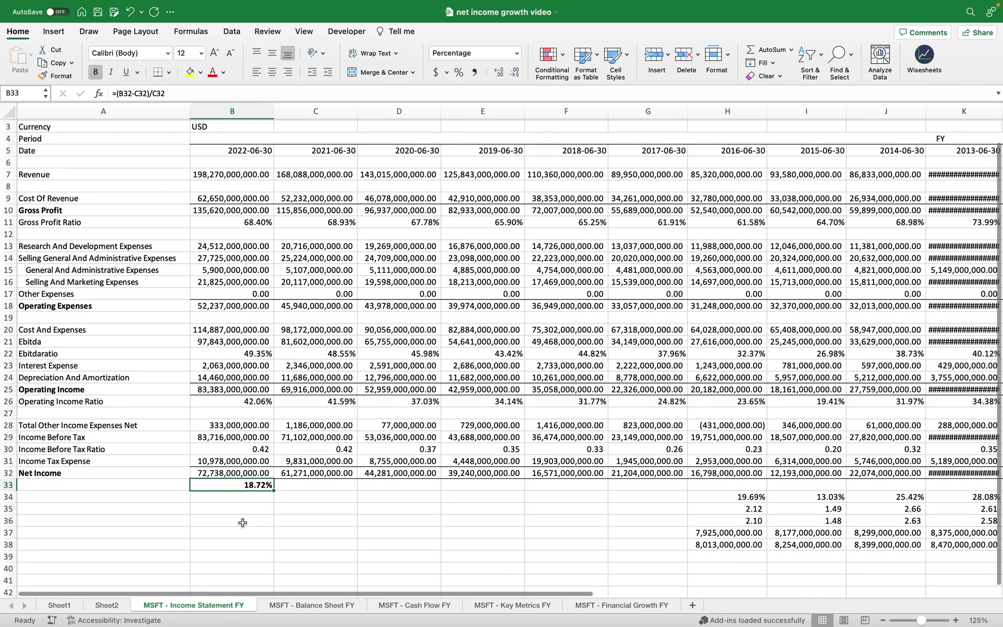
pyautogui.moveTo(275, 490); pyautogui.dragTo(650, 491)
pyautogui.click(623, 534)
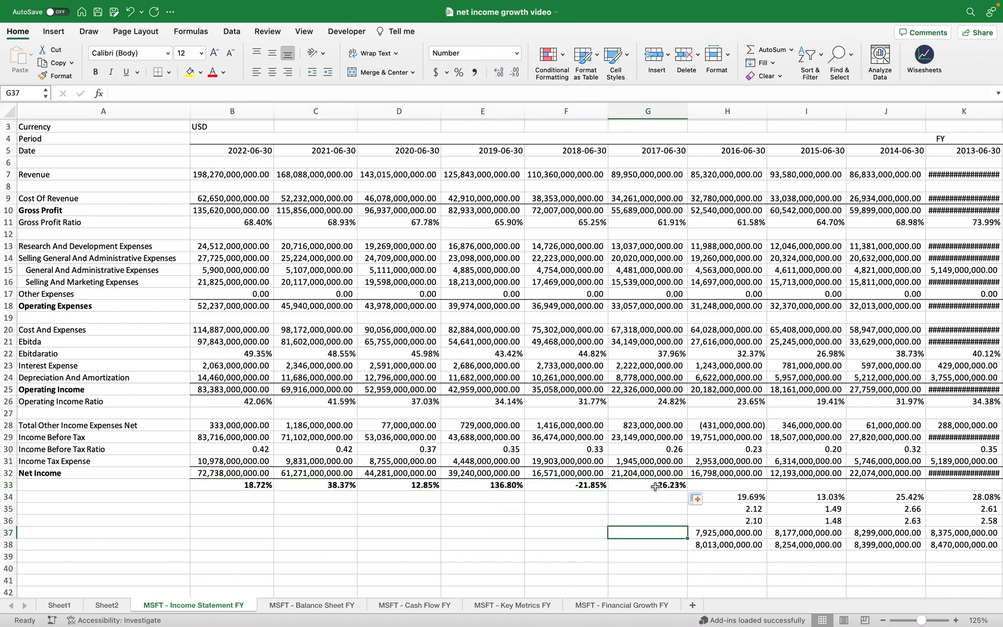
# Step: Check the cell references in G33's growth formula and review the yearly growth rates across B33:G33
pyautogui.click(654, 487)
pyautogui.click(144, 93)
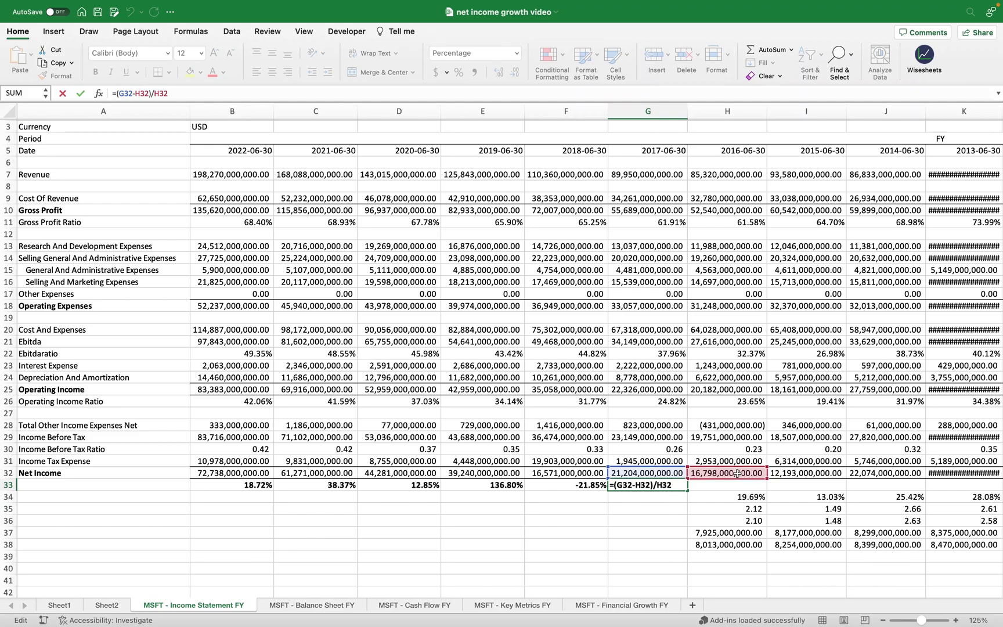
pyautogui.press('Return')
pyautogui.click(612, 485)
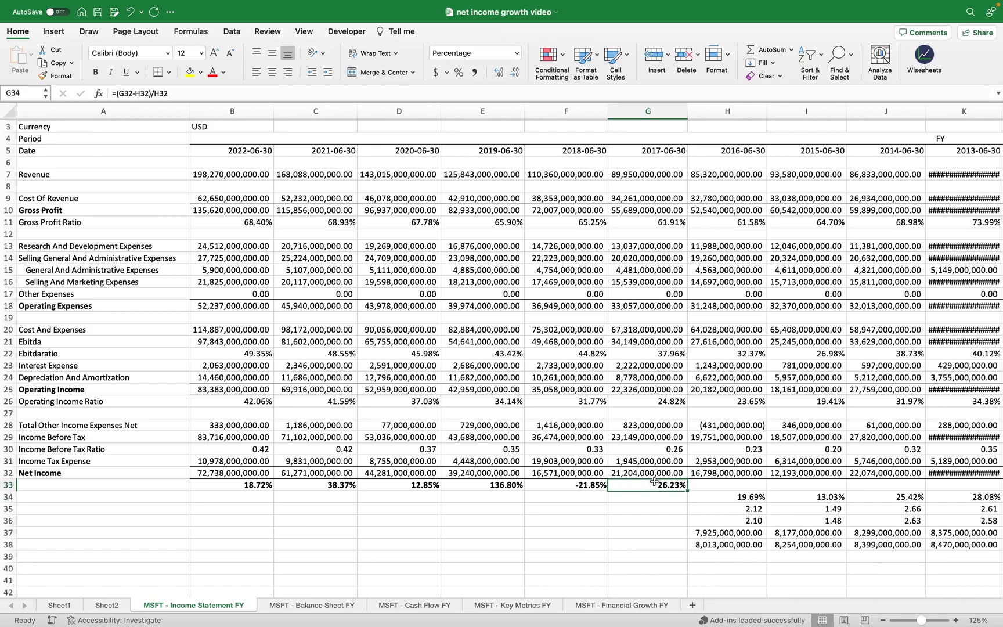
pyautogui.click(597, 486)
pyautogui.click(505, 488)
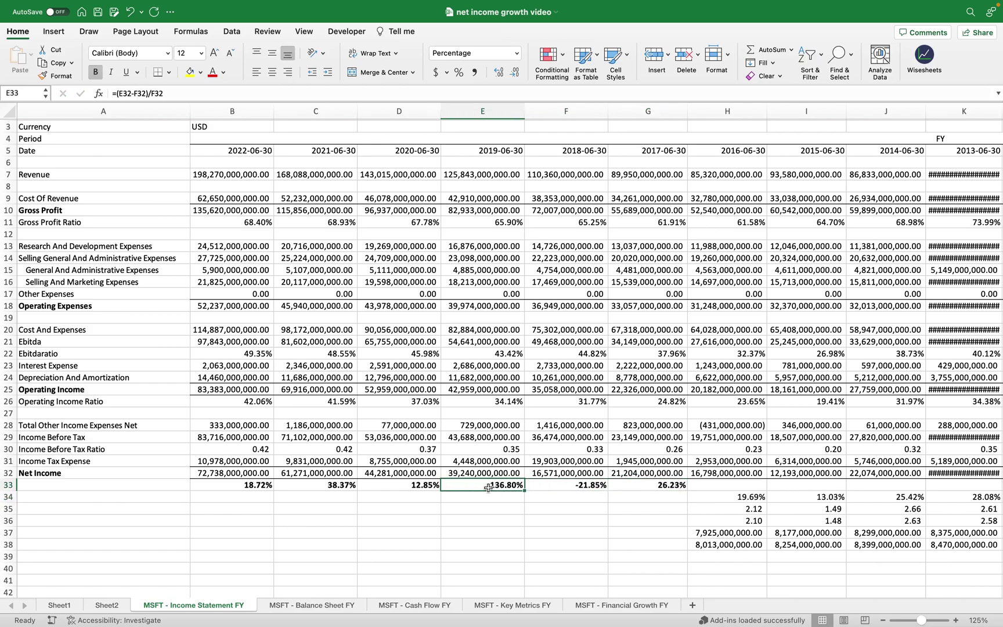
pyautogui.click(432, 488)
pyautogui.click(342, 488)
pyautogui.click(247, 491)
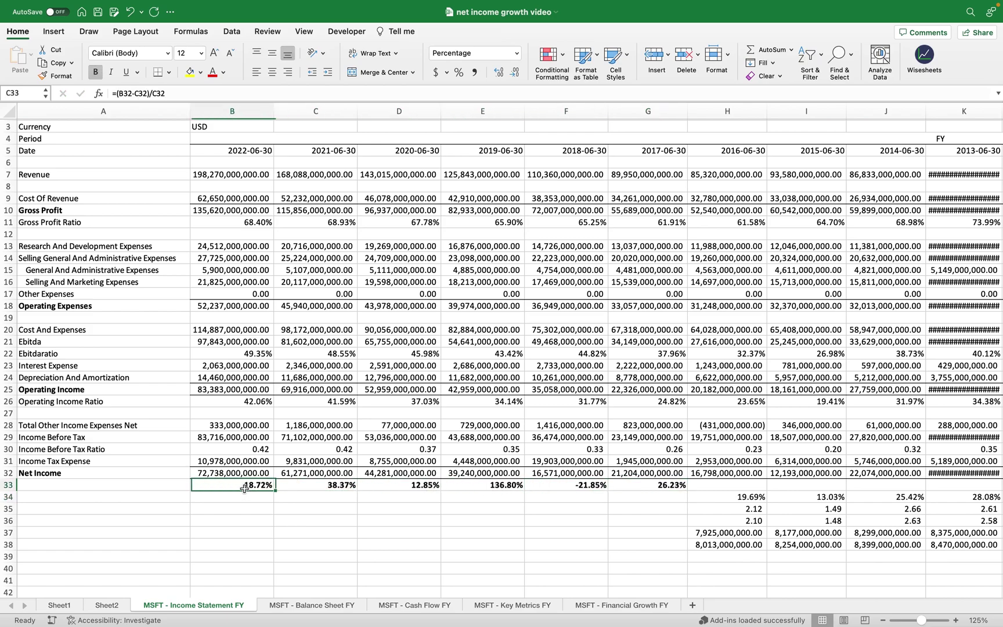
pyautogui.click(335, 490)
pyautogui.click(432, 488)
pyautogui.click(505, 488)
pyautogui.click(580, 488)
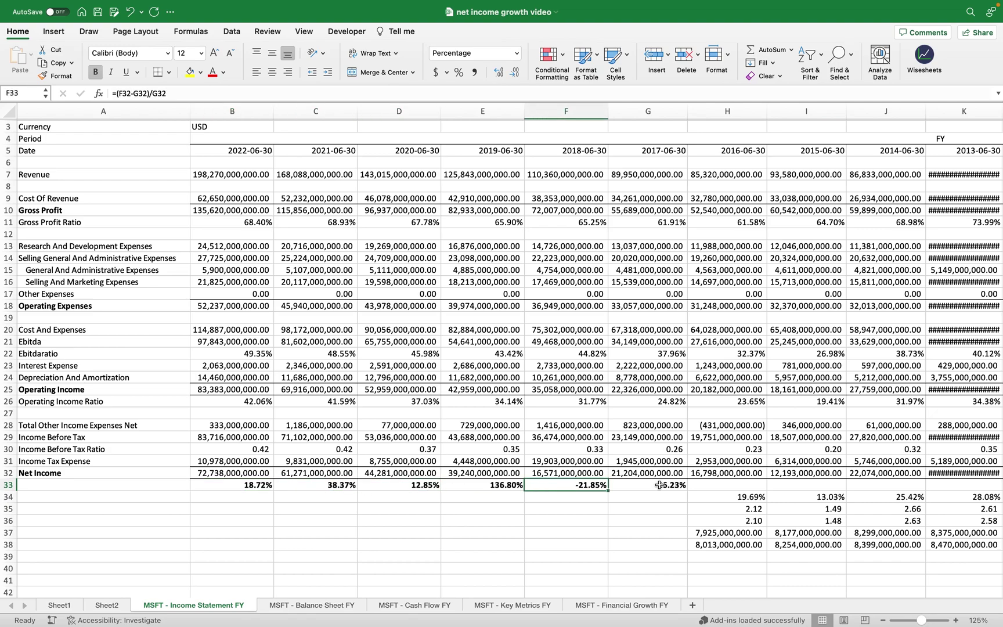
pyautogui.click(633, 488)
pyautogui.click(560, 488)
pyautogui.click(493, 488)
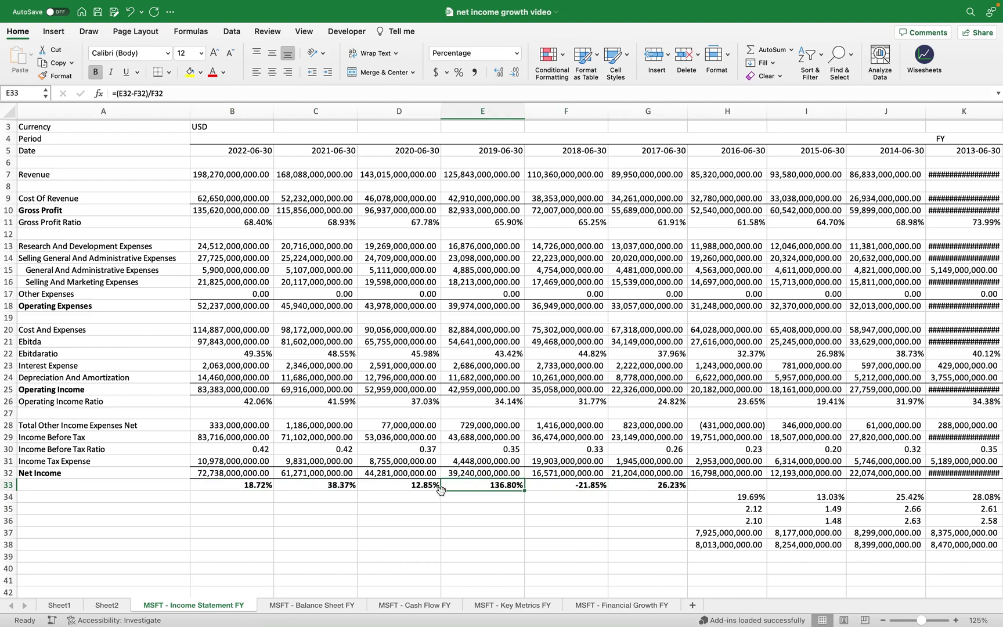
pyautogui.click(419, 489)
pyautogui.click(332, 489)
# Step: Label A33 as "Percentage change" and A35 as "CAGR"
pyautogui.click(93, 484)
pyautogui.write('Percentage change')
pyautogui.press('Return')
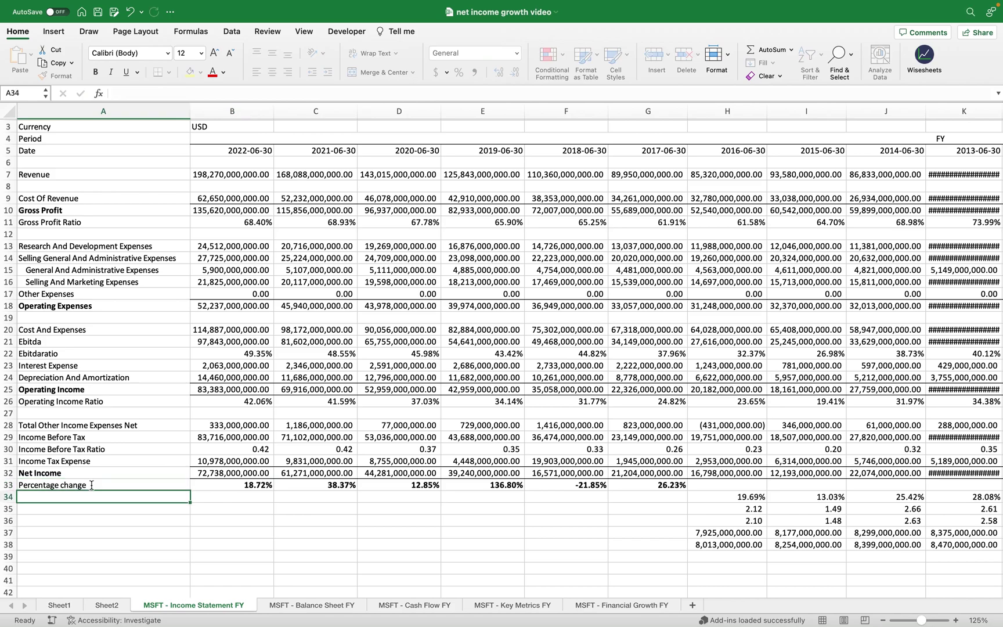
pyautogui.scroll(-2, 93, 485)
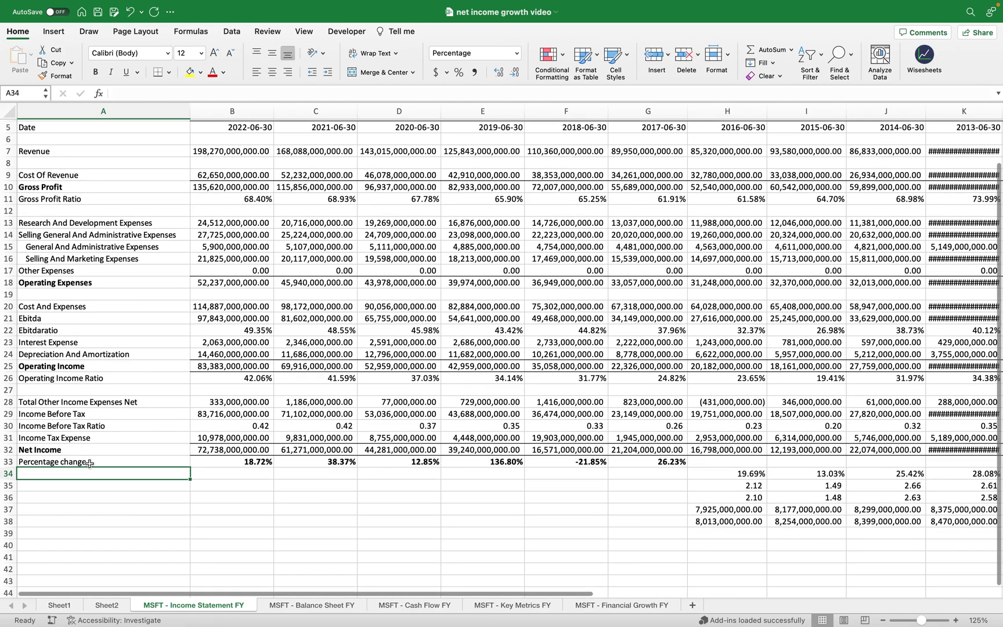
pyautogui.click(91, 464)
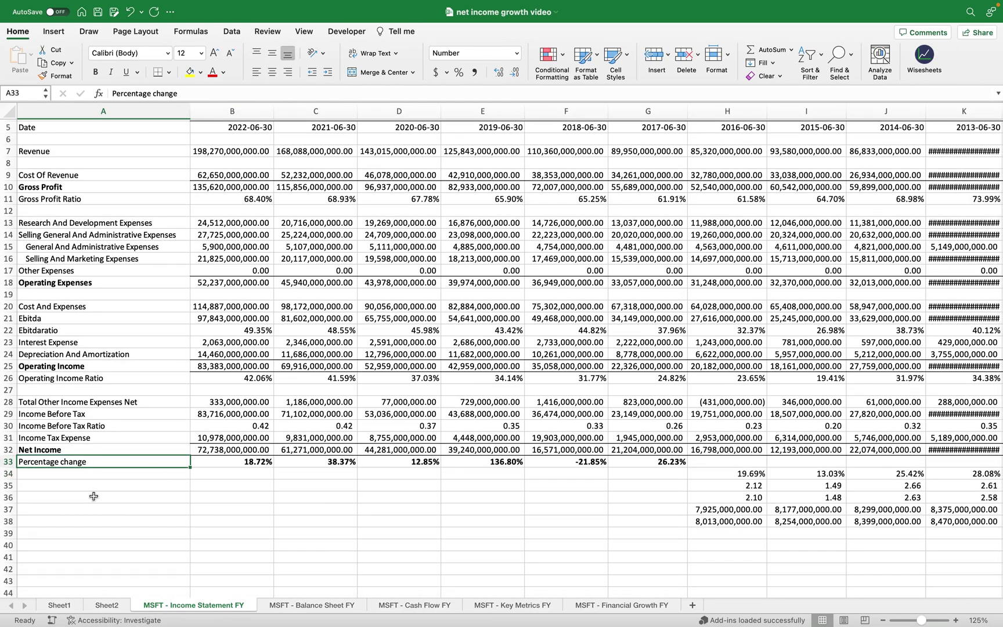
pyautogui.click(76, 490)
pyautogui.write('CAGR')
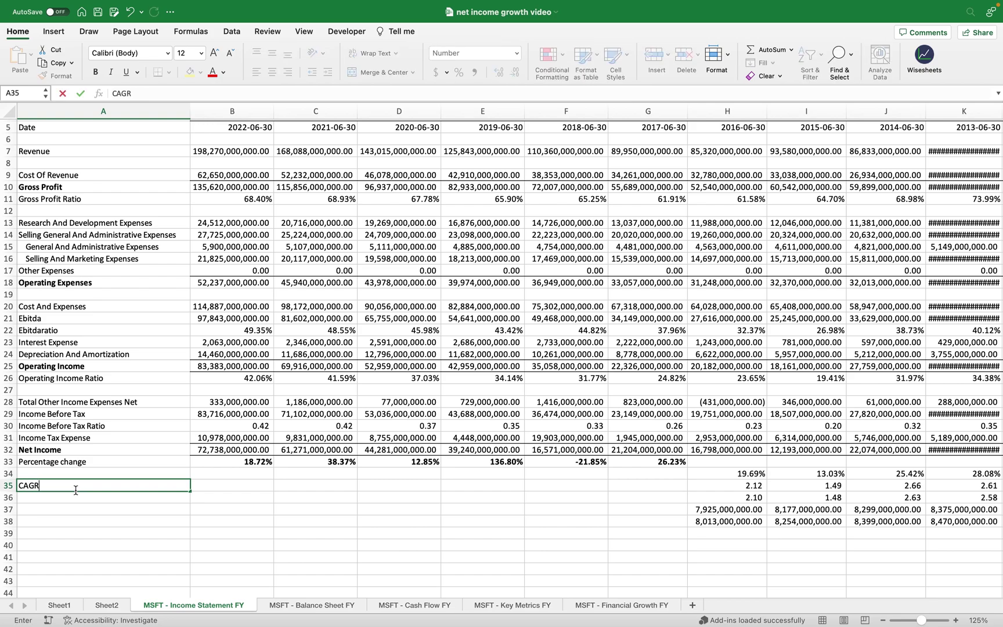
pyautogui.press('Tab')
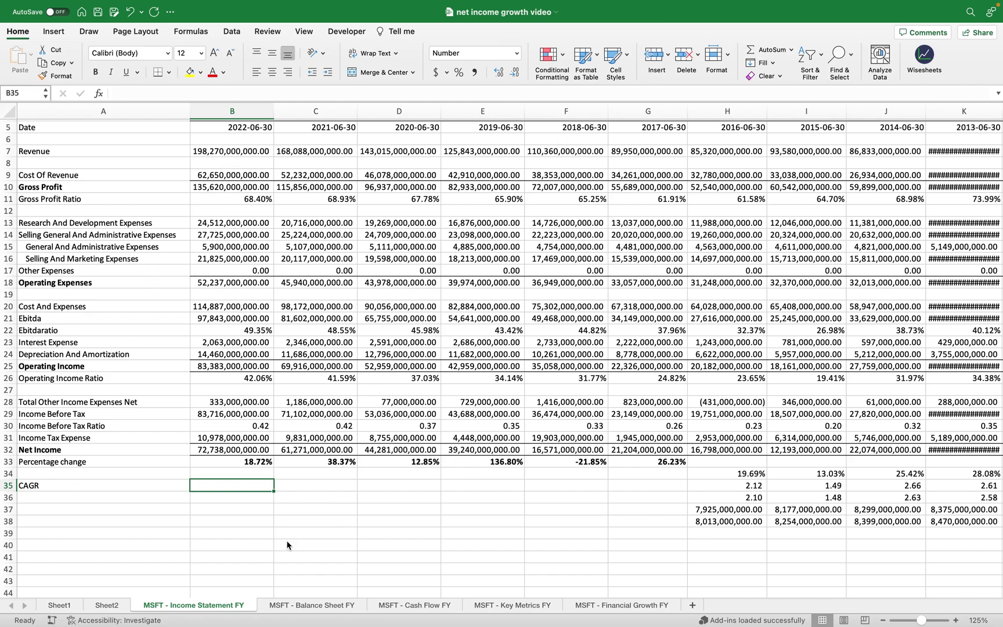
# Step: Enter the compound annual growth formula =(B32/F32)^(1/4)-1 in B35, using 2022 and 2018 net income
pyautogui.write('=')
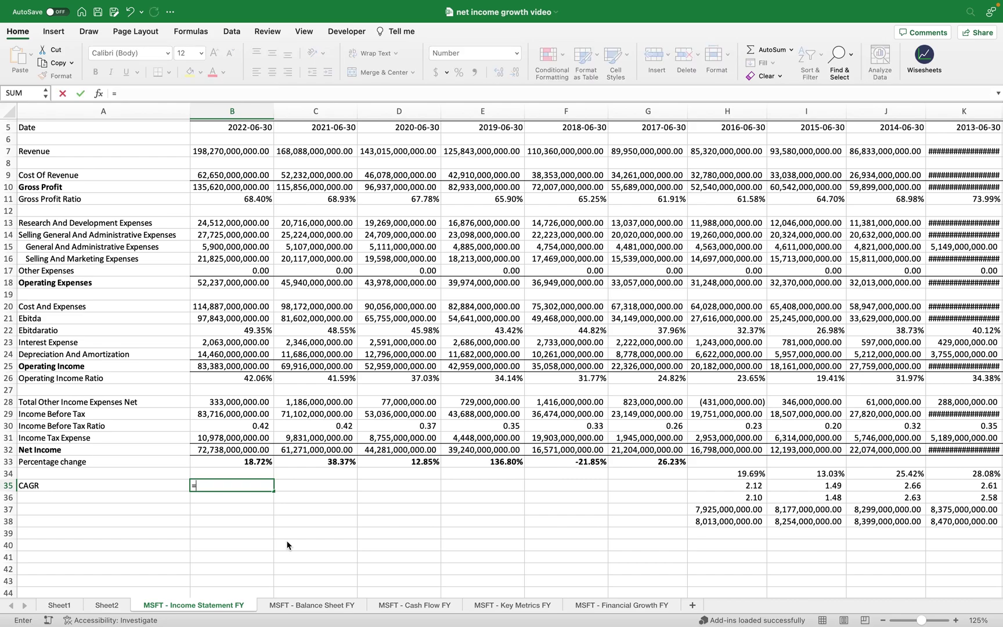
pyautogui.write('(')
pyautogui.click(245, 451)
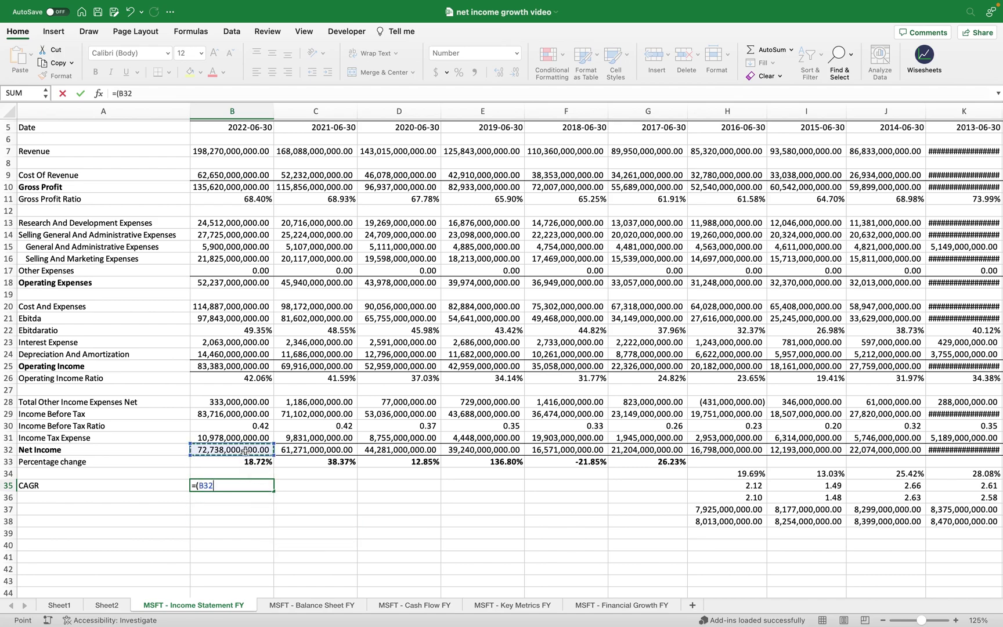
pyautogui.write('/')
pyautogui.click(652, 450)
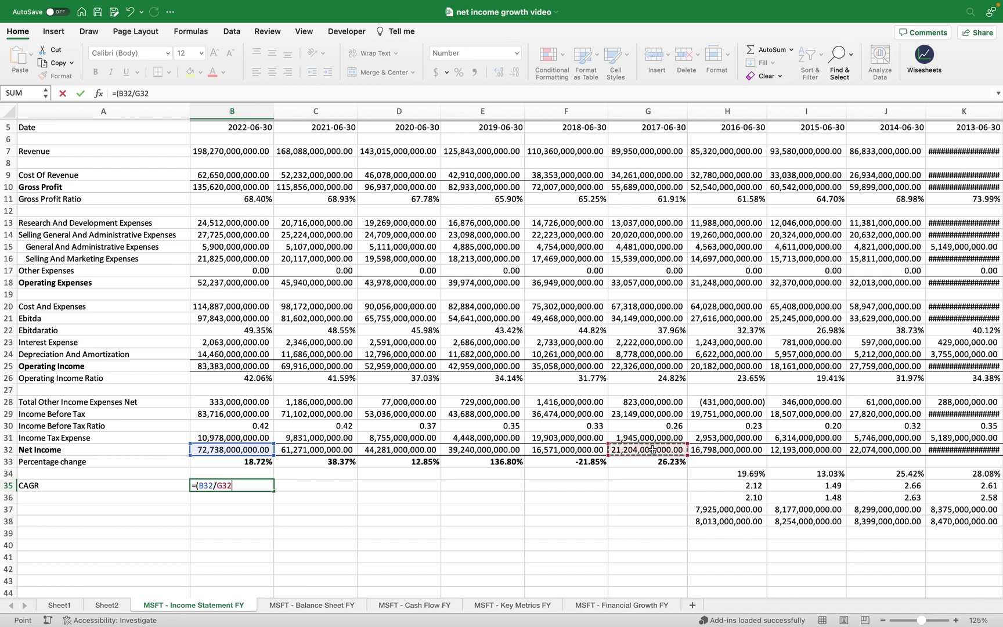
pyautogui.write(')')
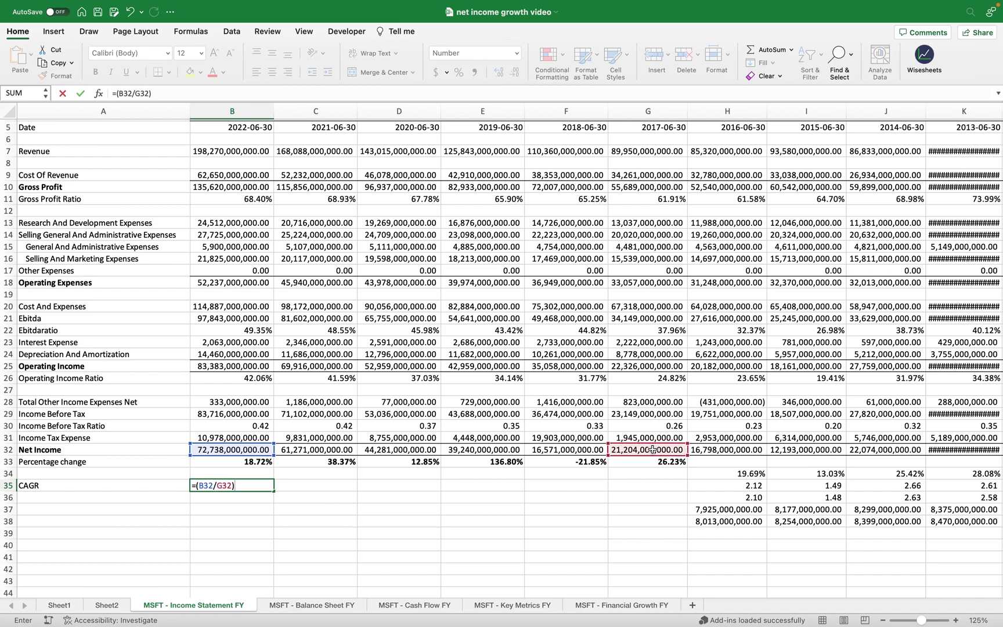
pyautogui.write('^(1/')
pyautogui.moveTo(646, 448); pyautogui.dragTo(572, 450)
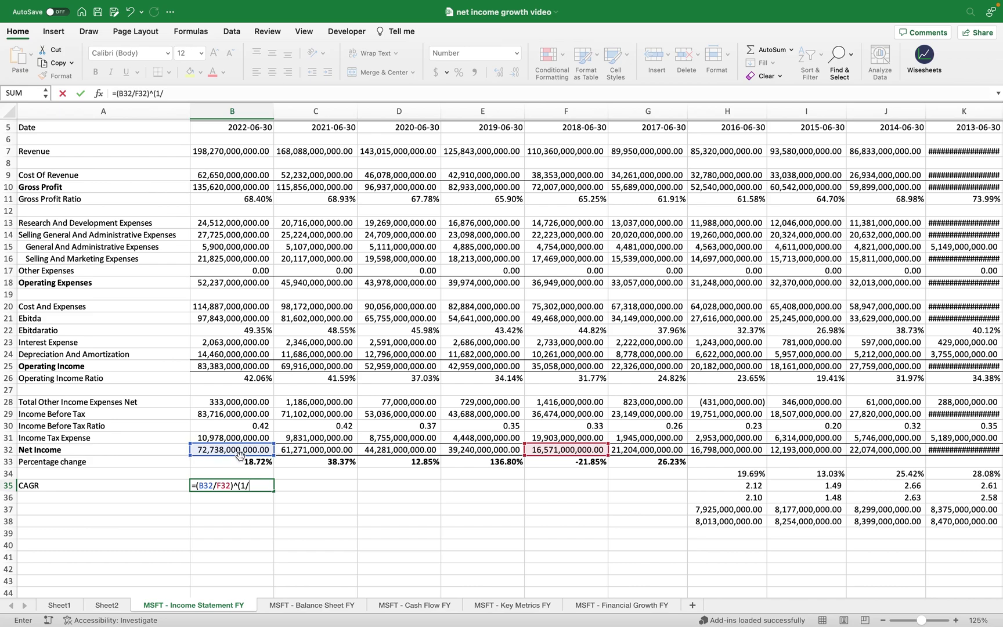
pyautogui.write('4)-1')
pyautogui.press('Return')
# Step: Format the CAGR in B35 as a percentage with two decimal places
pyautogui.click(245, 485)
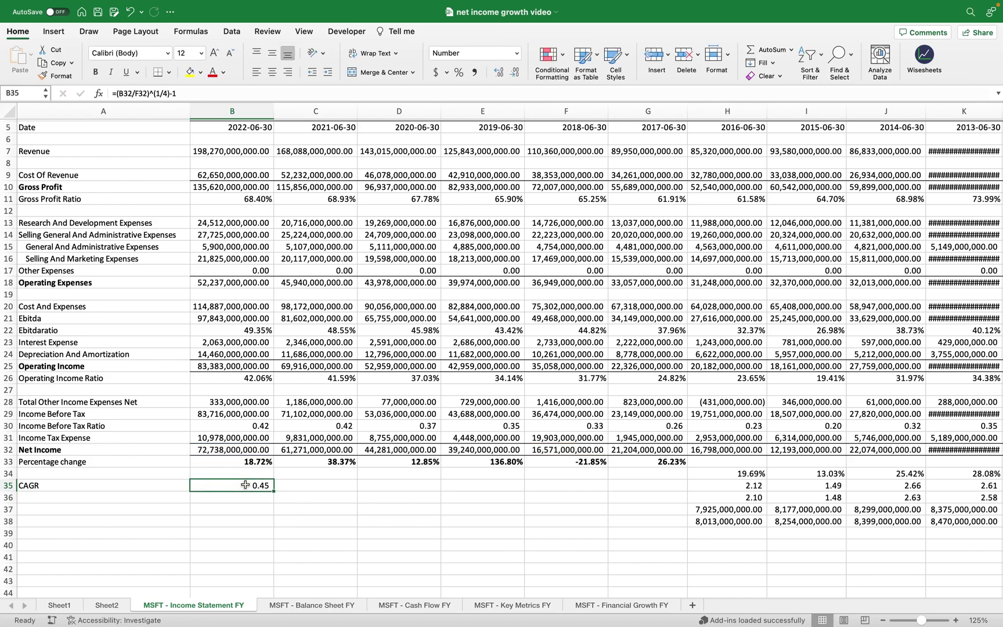
pyautogui.click(459, 72)
pyautogui.click(500, 72)
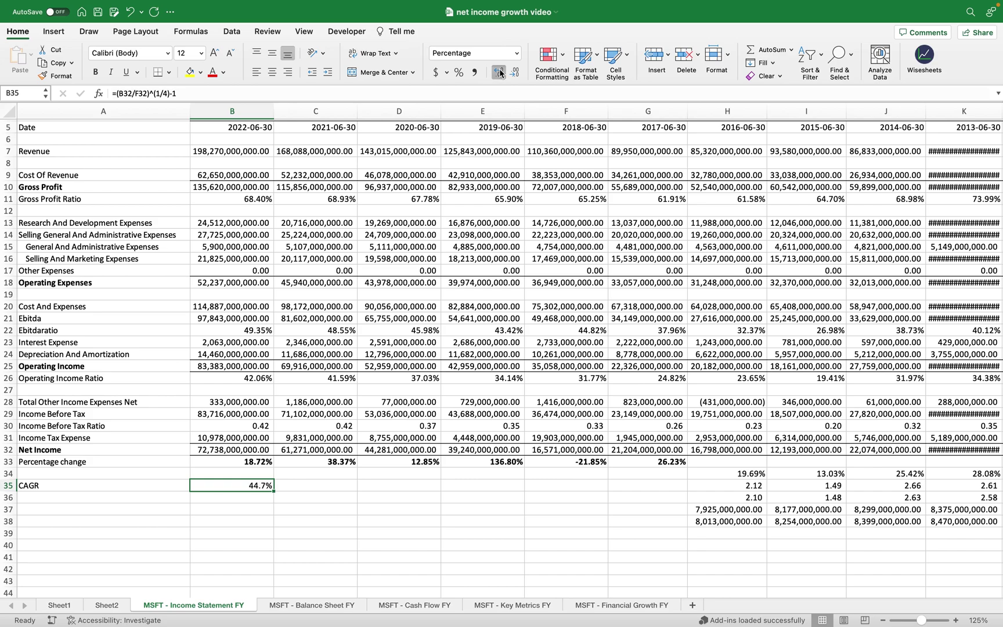
pyautogui.click(500, 72)
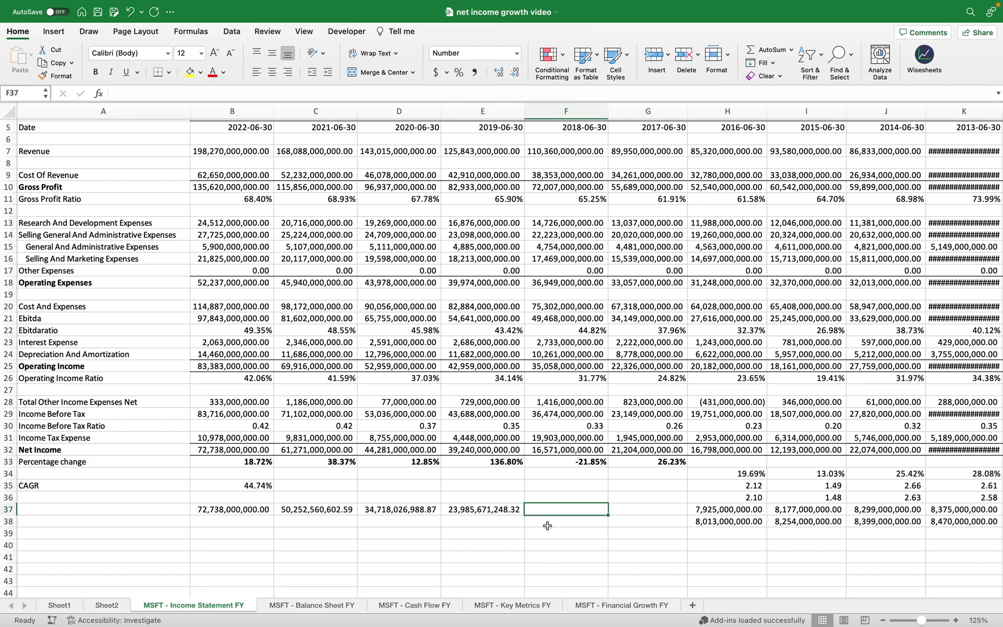
# Step: Review the CAGR in B35 against the Net Income figures from 2018 to 2022 in row 32
pyautogui.click(249, 487)
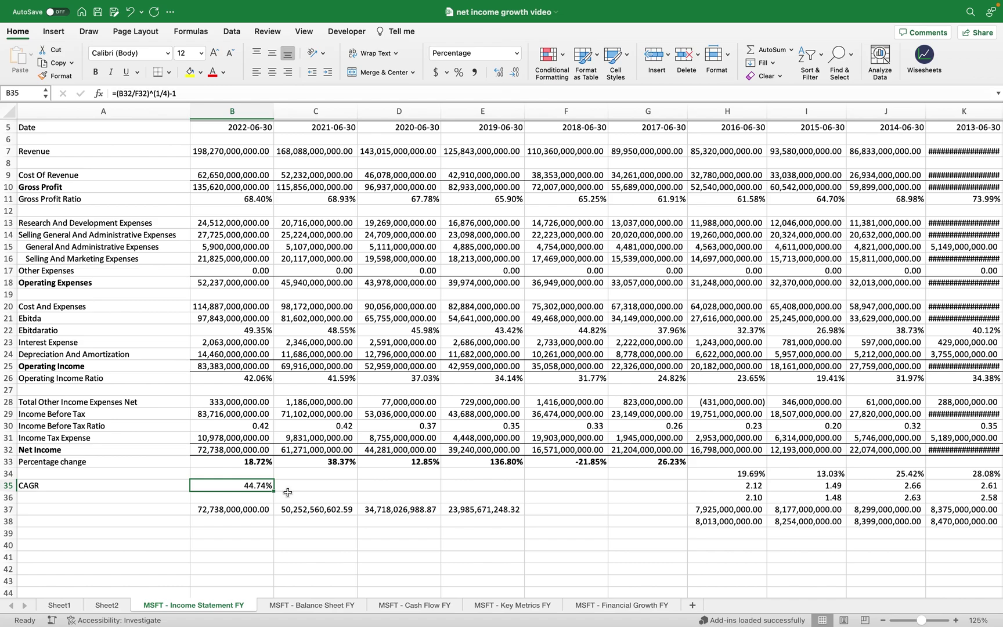
pyautogui.click(554, 448)
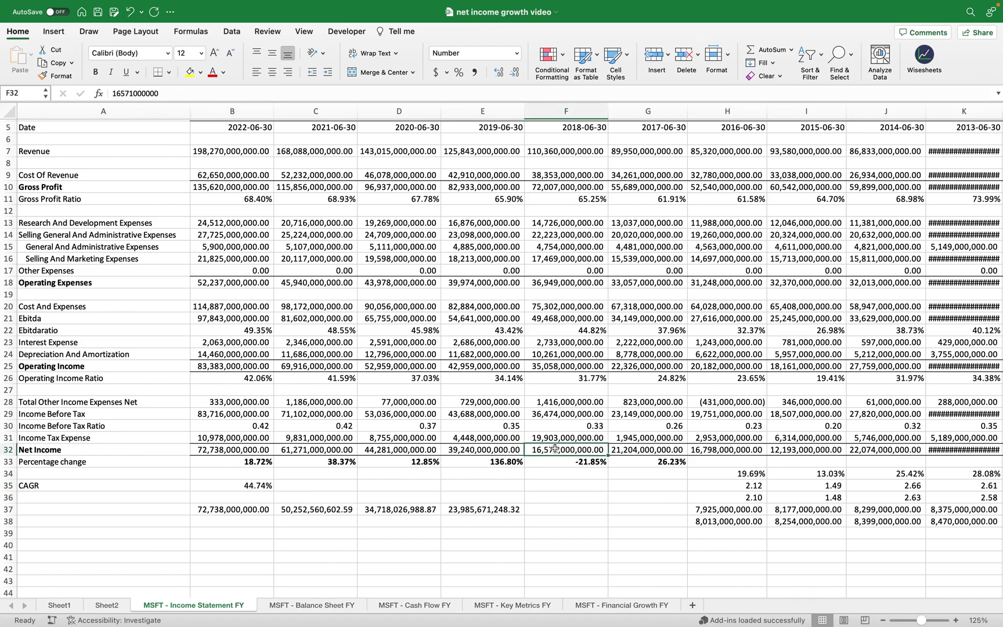
pyautogui.click(497, 453)
pyautogui.click(426, 451)
pyautogui.click(337, 453)
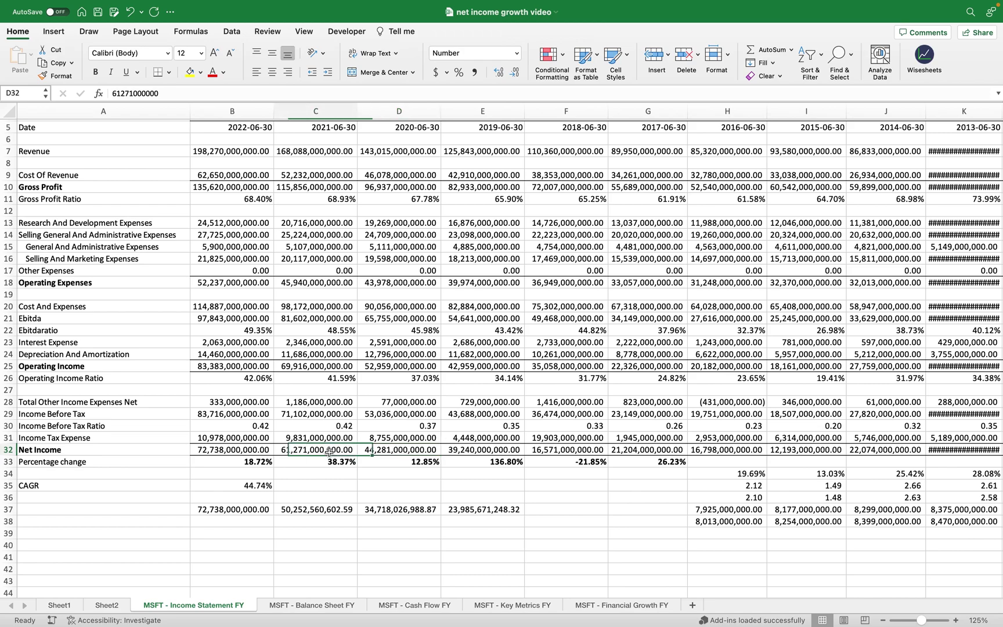
pyautogui.click(225, 452)
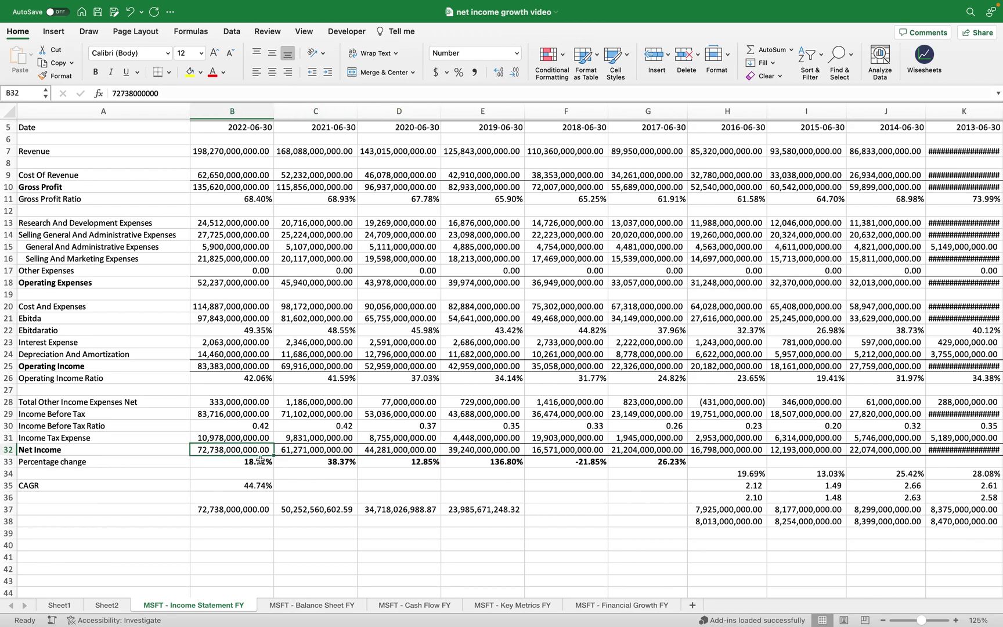
# Step: Examine the compounding formulas in row 37 from 2019 to 2022, comparing B37 with 2022 net income and the CAGR in B35
pyautogui.click(462, 512)
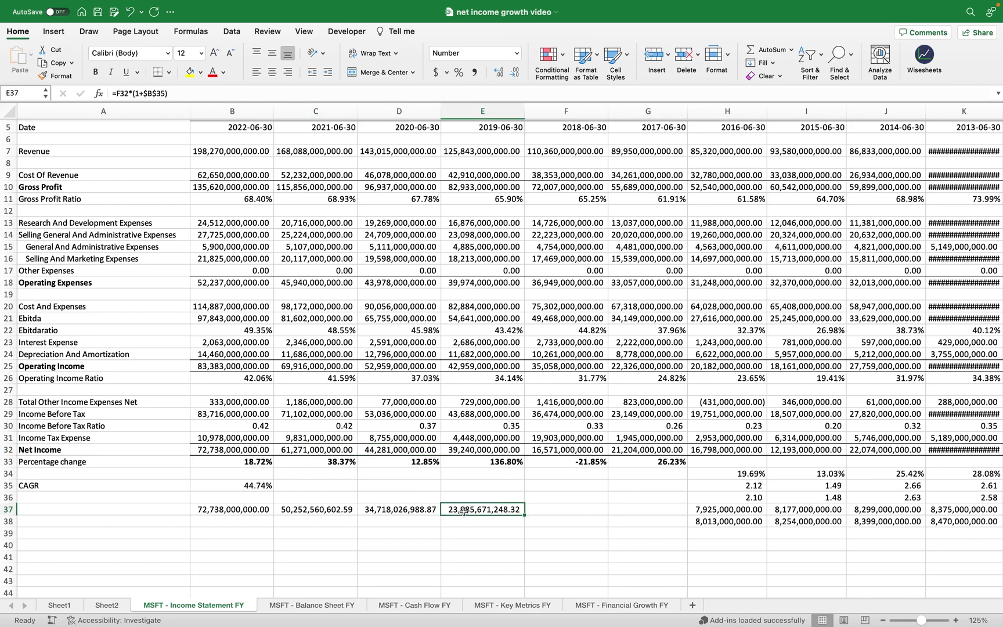
pyautogui.click(180, 93)
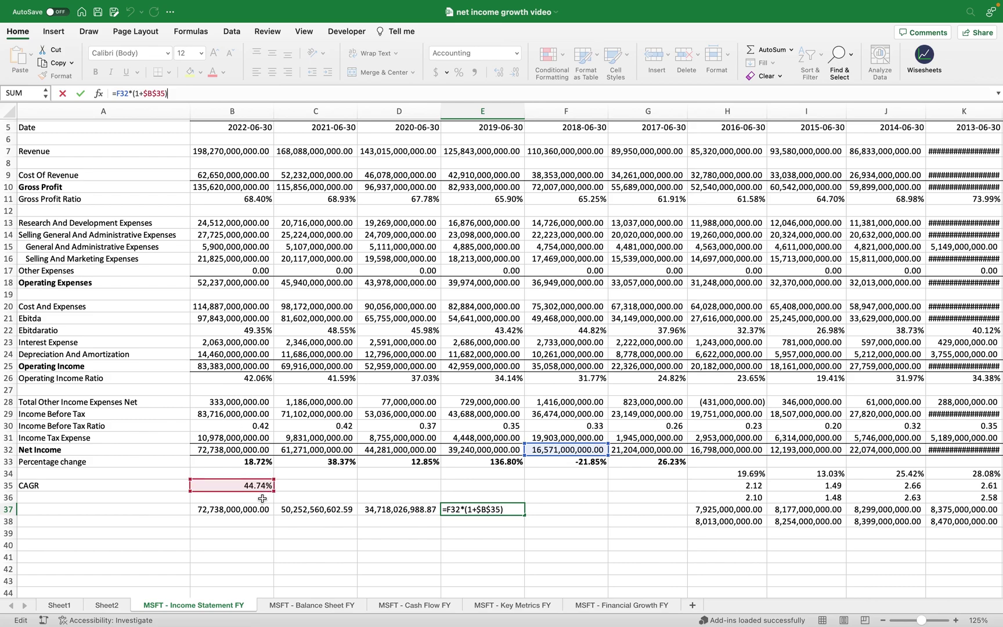
pyautogui.press('Return')
pyautogui.click(414, 510)
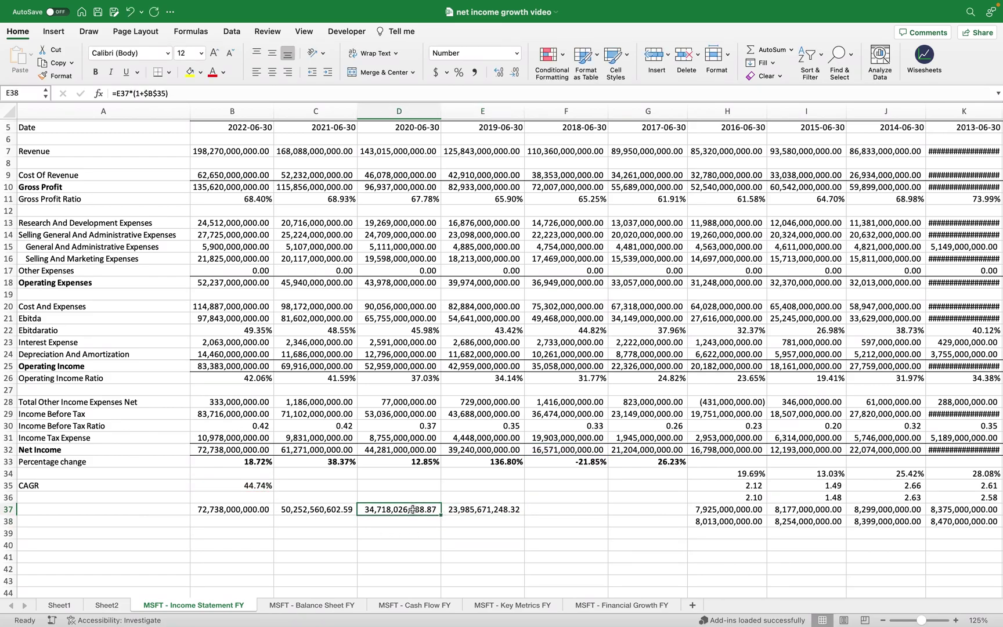
pyautogui.press('F2')
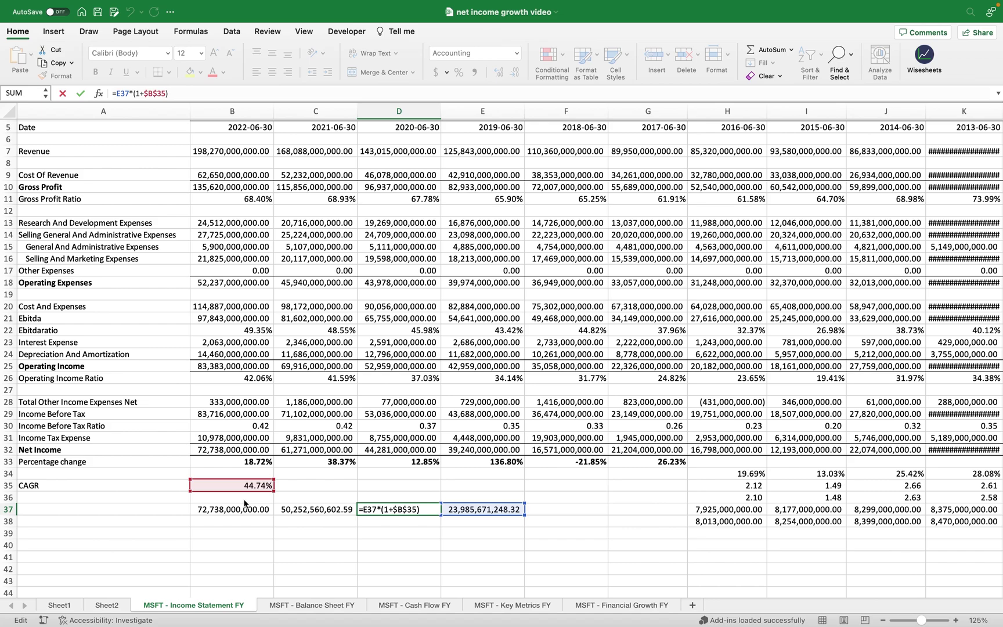
pyautogui.press('Return')
pyautogui.click(281, 509)
pyautogui.click(266, 510)
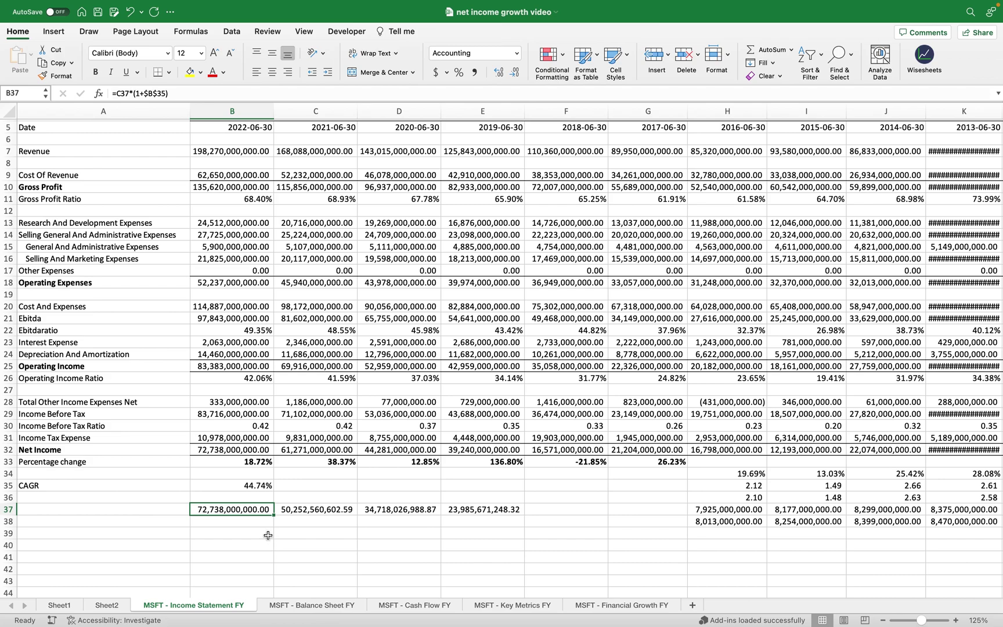
pyautogui.click(237, 453)
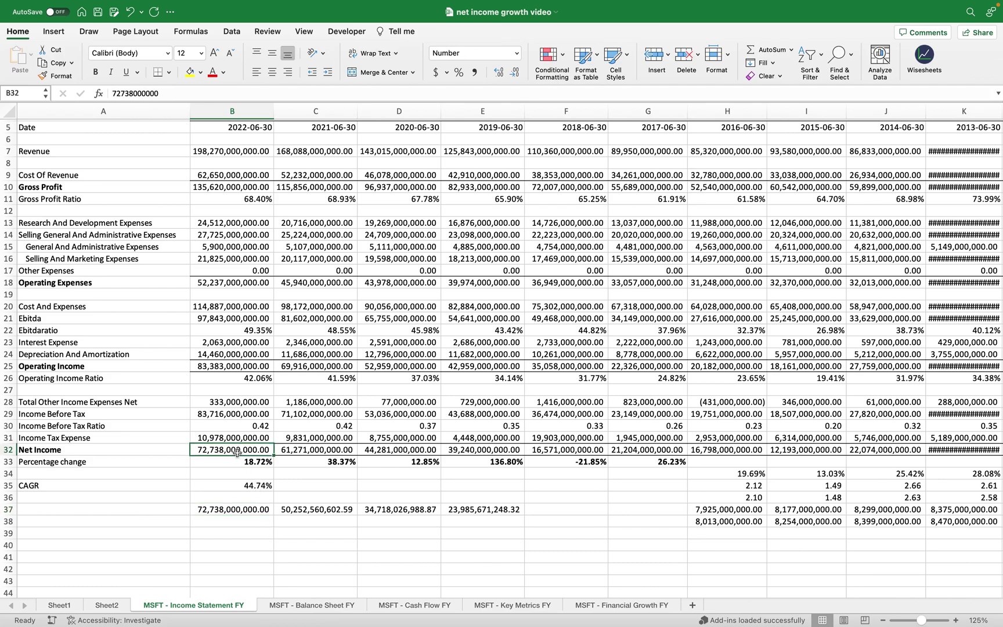
pyautogui.click(256, 487)
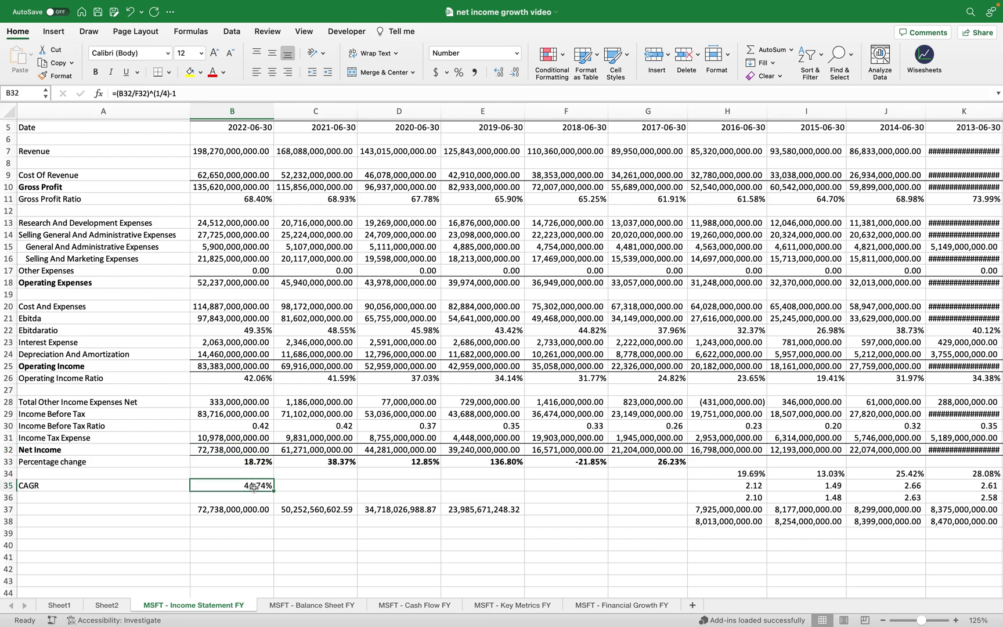
pyautogui.click(312, 488)
pyautogui.click(407, 489)
pyautogui.click(494, 487)
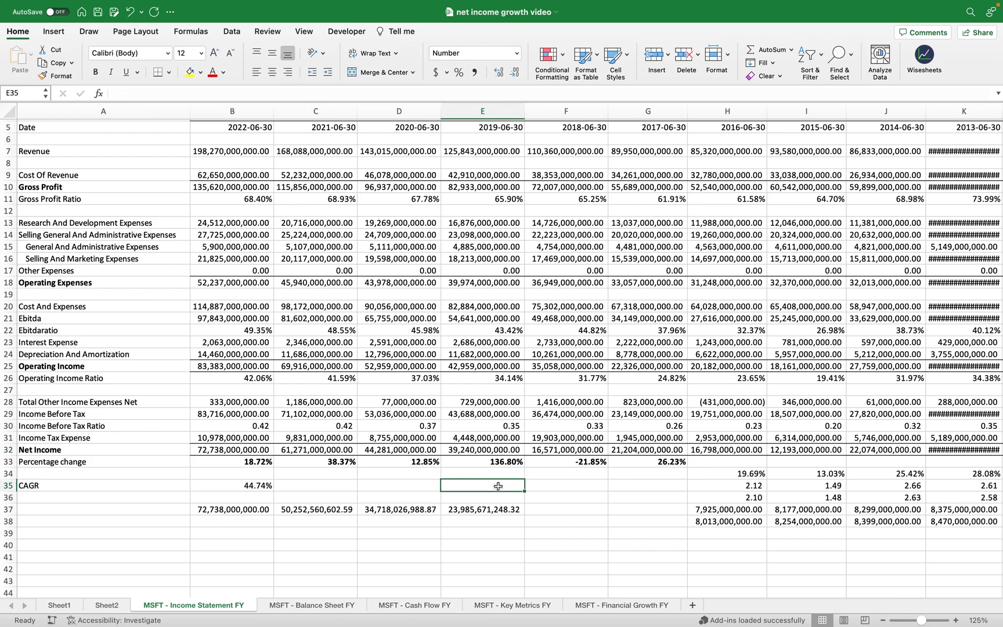
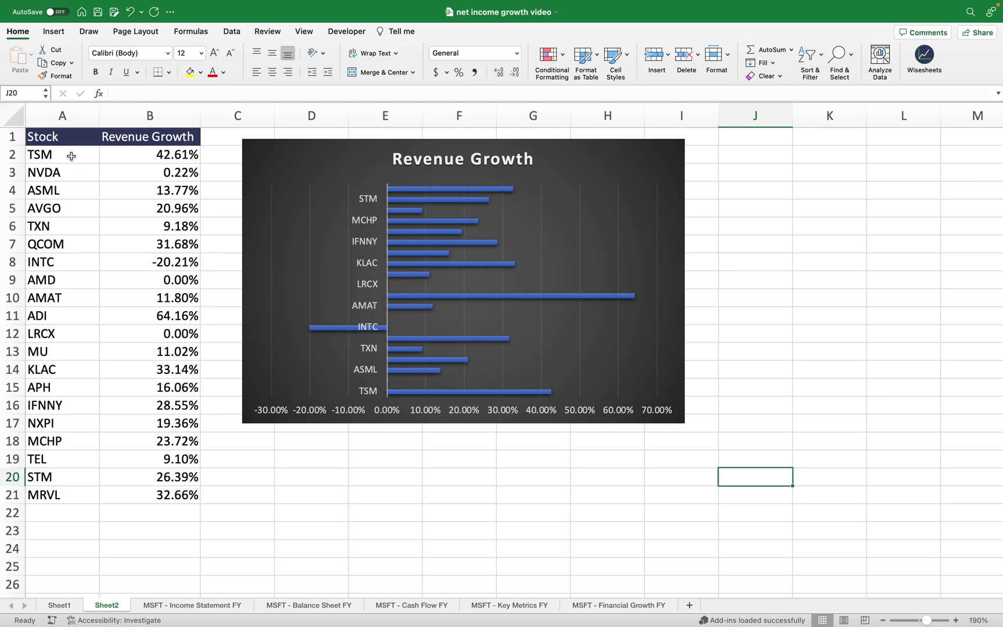
# Step: Select the stock tickers from TSM to MRVL in A2:A21 on Sheet2
pyautogui.moveTo(73, 154); pyautogui.dragTo(65, 492)
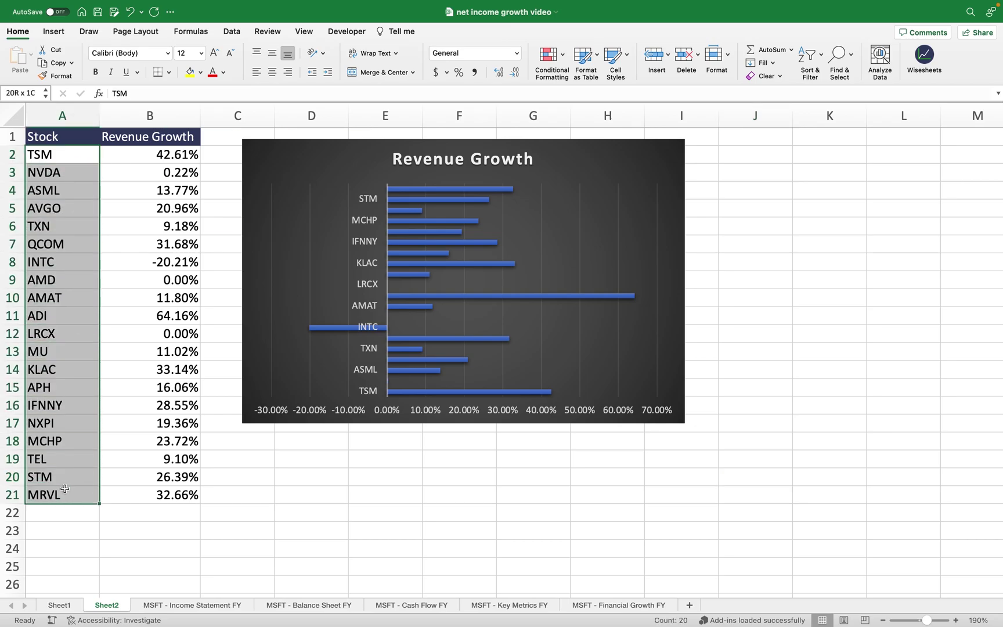
# Step: Look through Microsoft's balance sheet, cash flow, key metrics and financial growth sheets for available metrics, then return to Sheet2
pyautogui.click(392, 503)
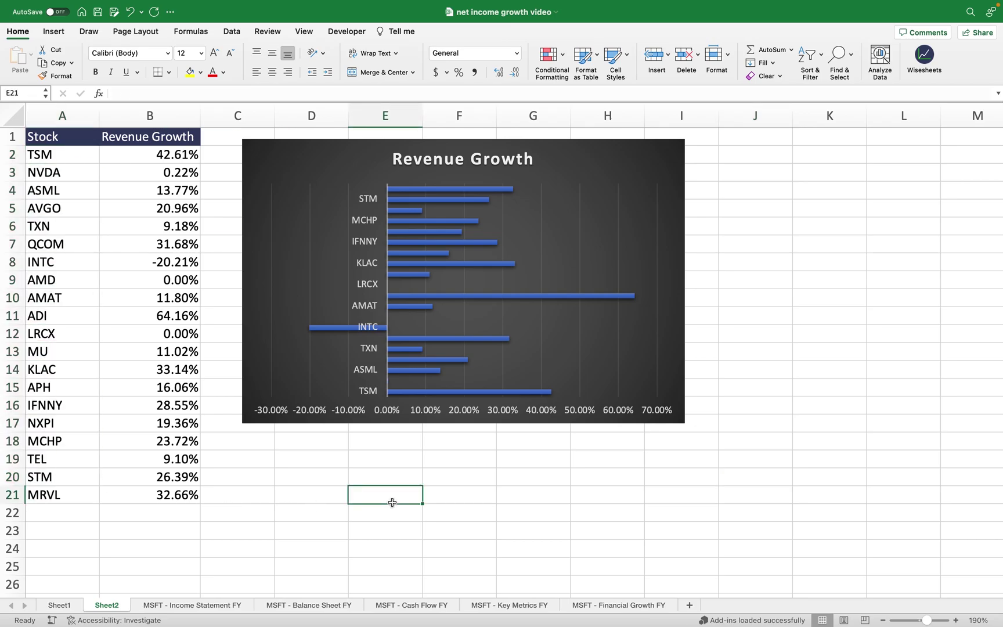
pyautogui.click(302, 609)
pyautogui.click(415, 607)
pyautogui.click(528, 606)
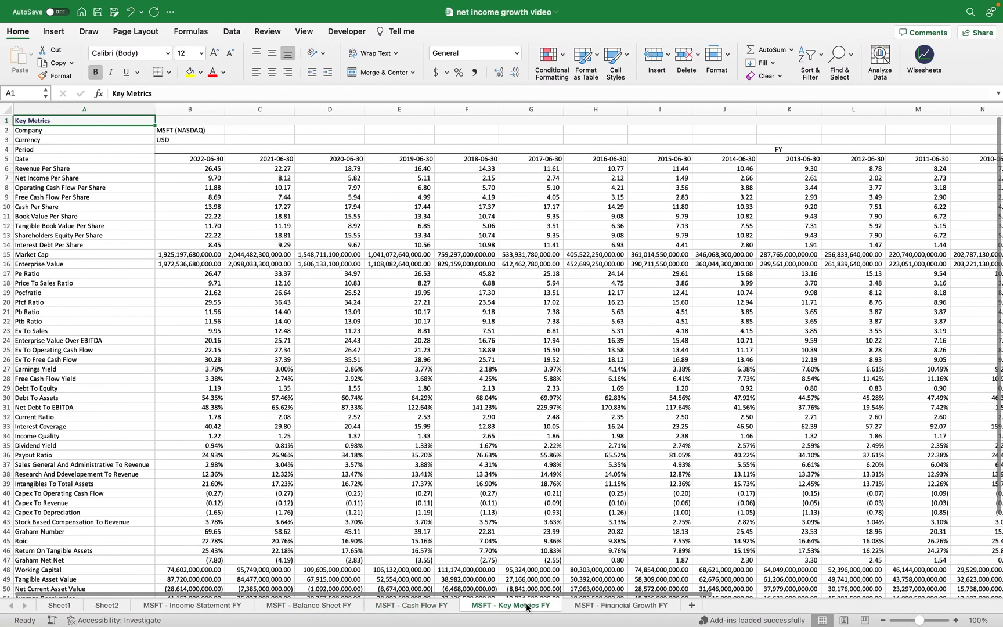
pyautogui.click(635, 610)
pyautogui.click(528, 606)
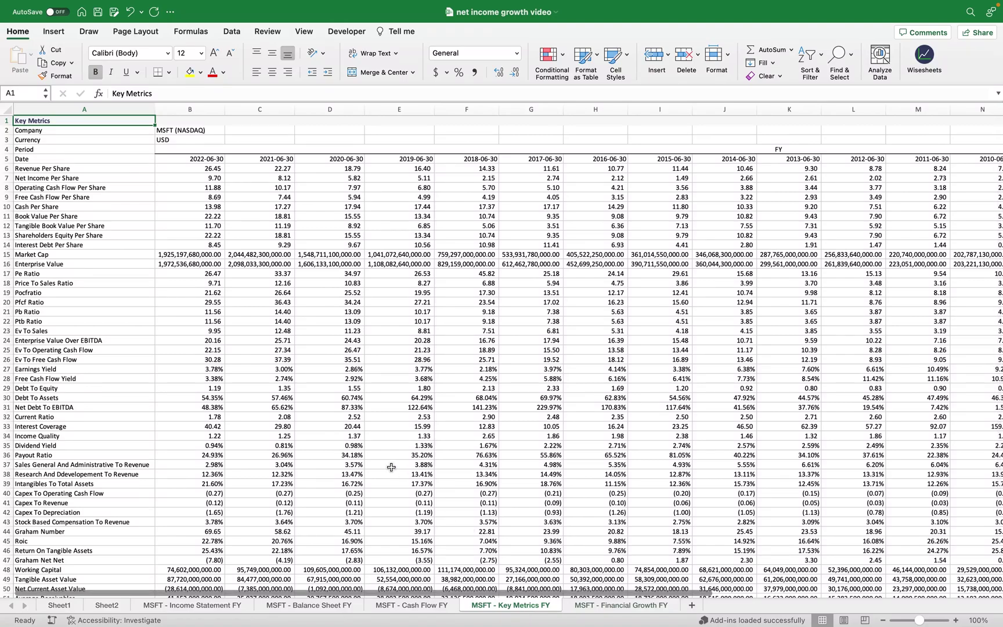
pyautogui.click(116, 607)
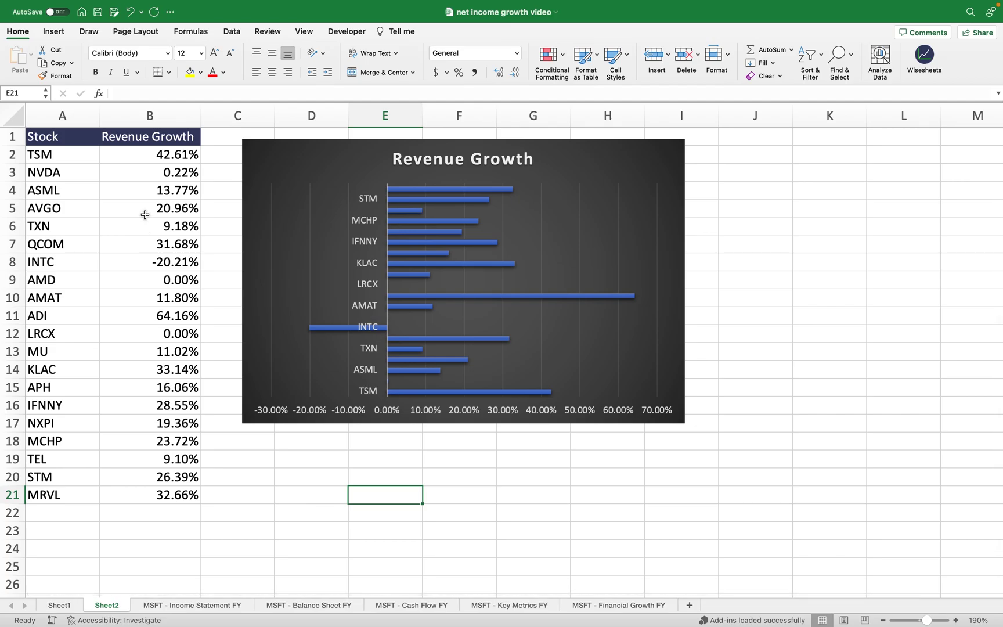
# Step: Copy the Net Income Growth label from A11 of the MSFT - Financial Growth FY sheet
pyautogui.click(168, 137)
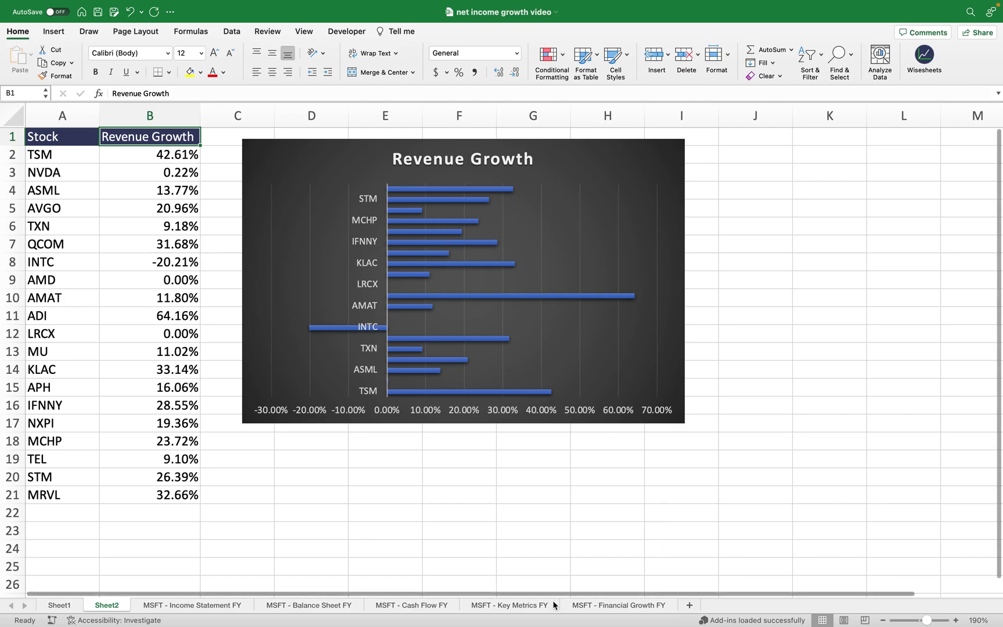
pyautogui.click(633, 606)
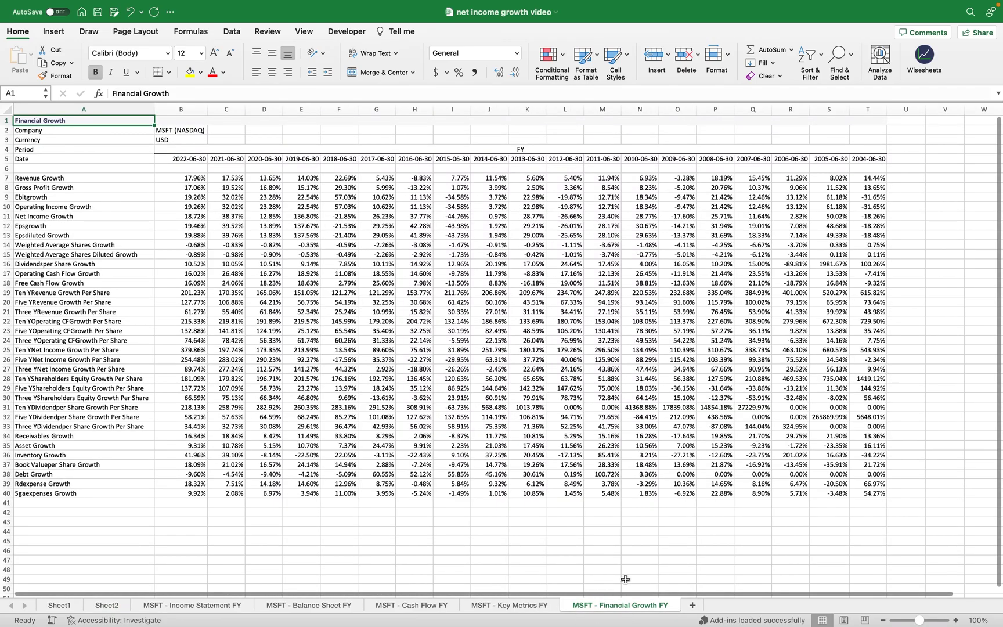
pyautogui.click(48, 179)
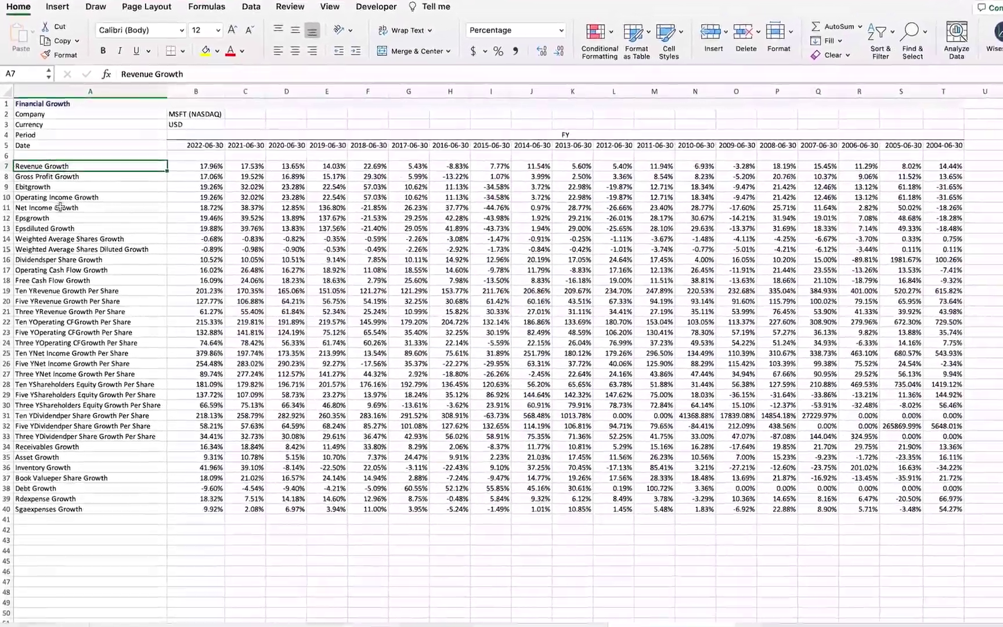
pyautogui.click(69, 216)
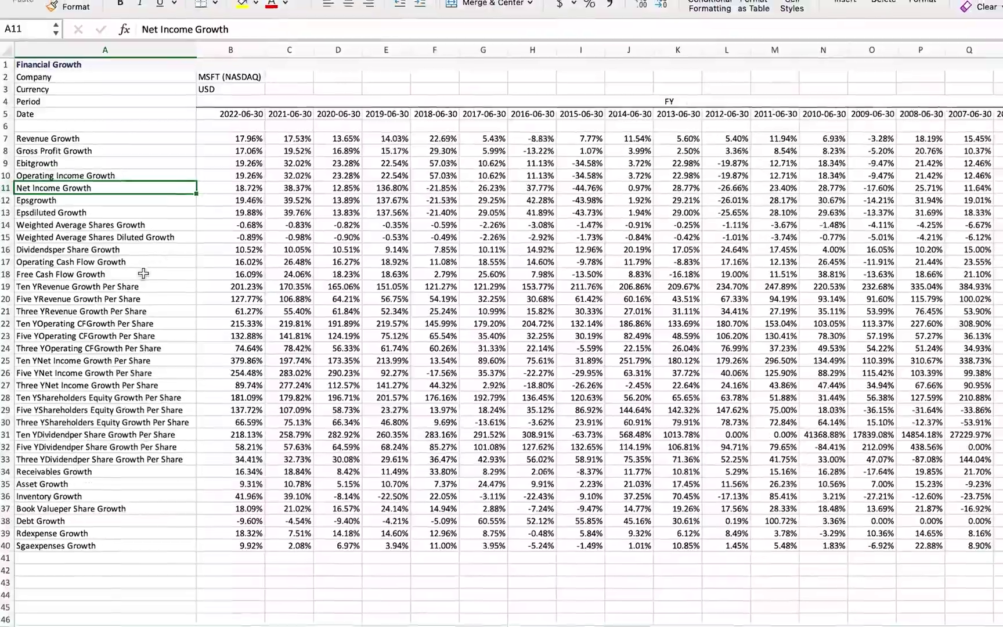
pyautogui.hotkey('ctrl', 'c')
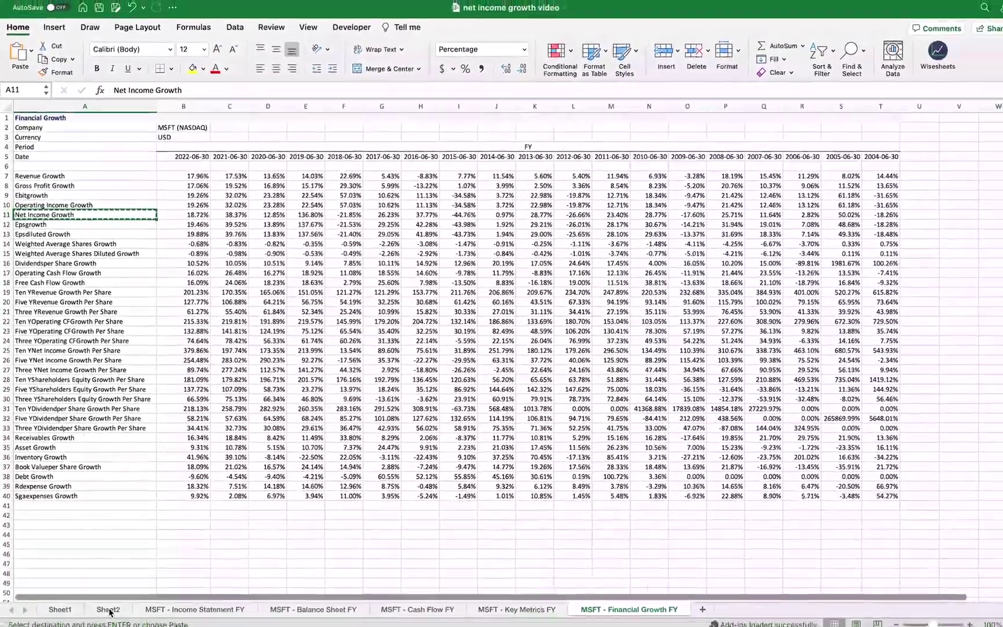
# Step: Replace the B1 header on Sheet2 with Net Income Growth and fit column B to its contents
pyautogui.click(106, 604)
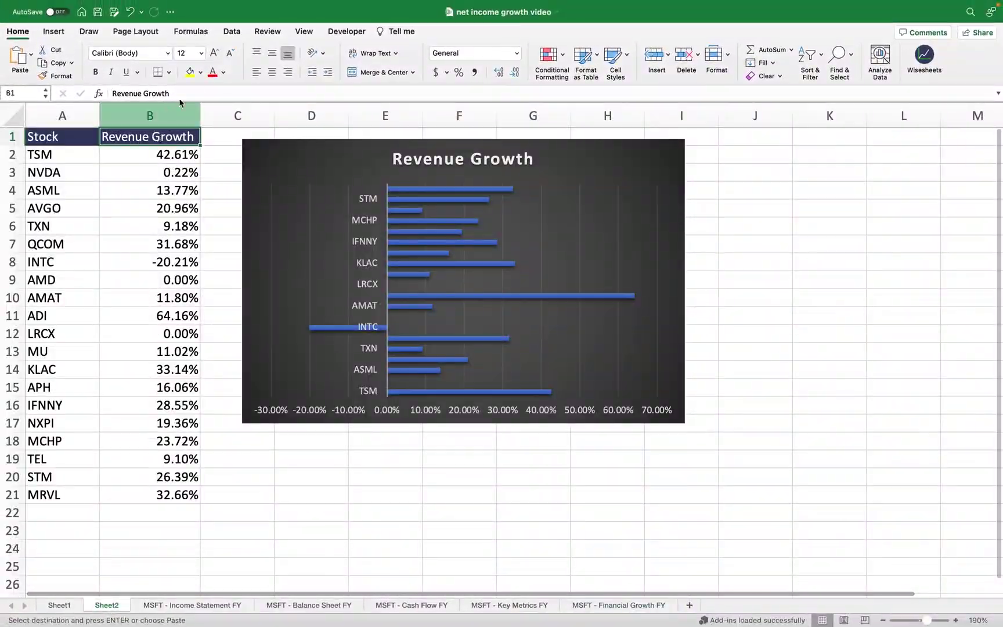
pyautogui.doubleClick(155, 93)
pyautogui.moveTo(143, 95); pyautogui.dragTo(104, 94)
pyautogui.write('Net Income')
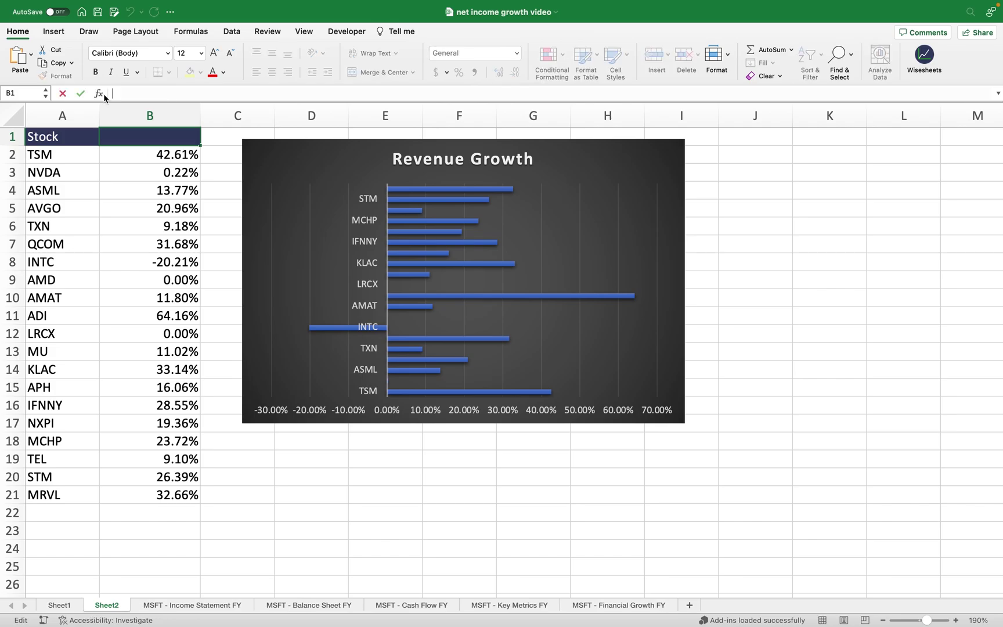
pyautogui.press('Return')
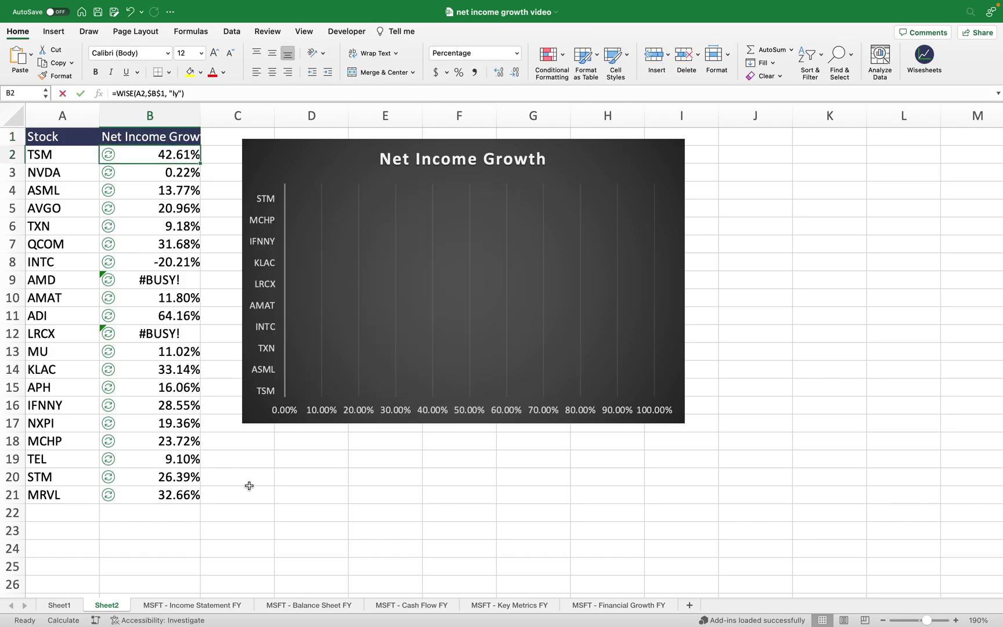
pyautogui.click(322, 513)
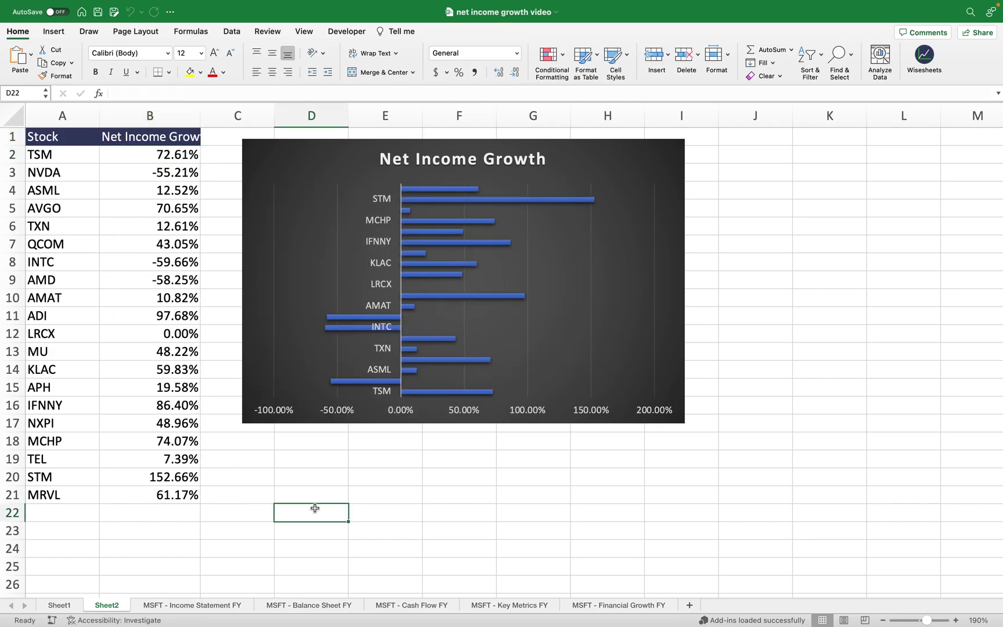
pyautogui.doubleClick(200, 114)
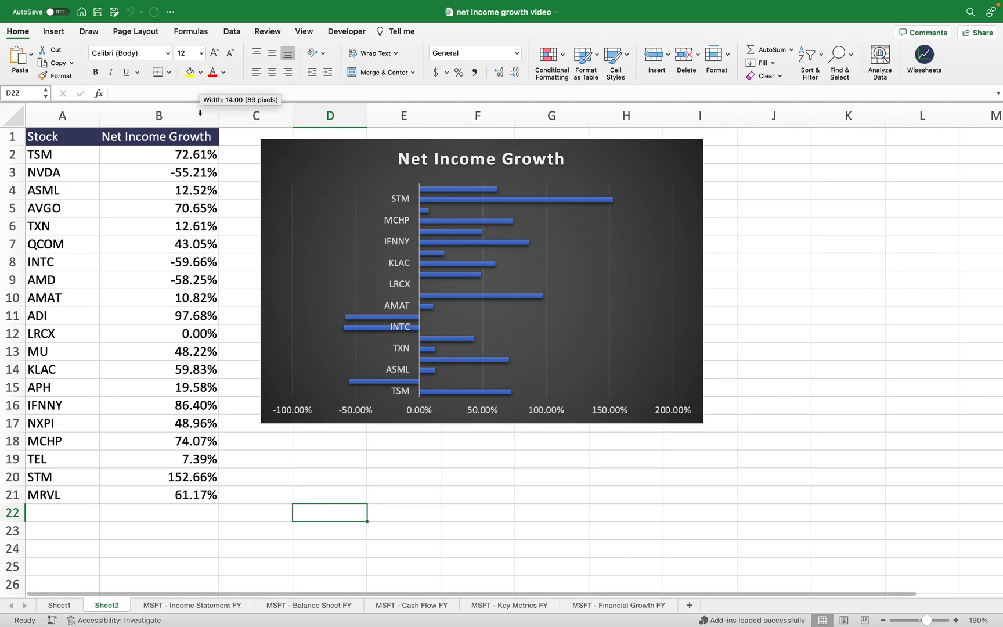
# Step: Review the net income growth rates in B2:B21 alongside the bar chart
pyautogui.click(192, 154)
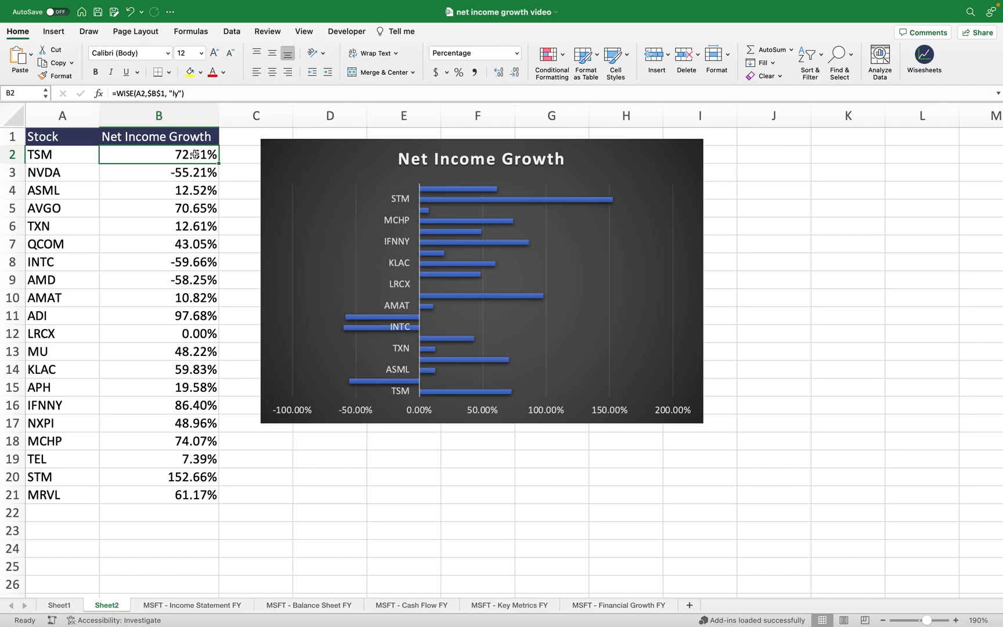
pyautogui.moveTo(195, 154); pyautogui.dragTo(175, 494)
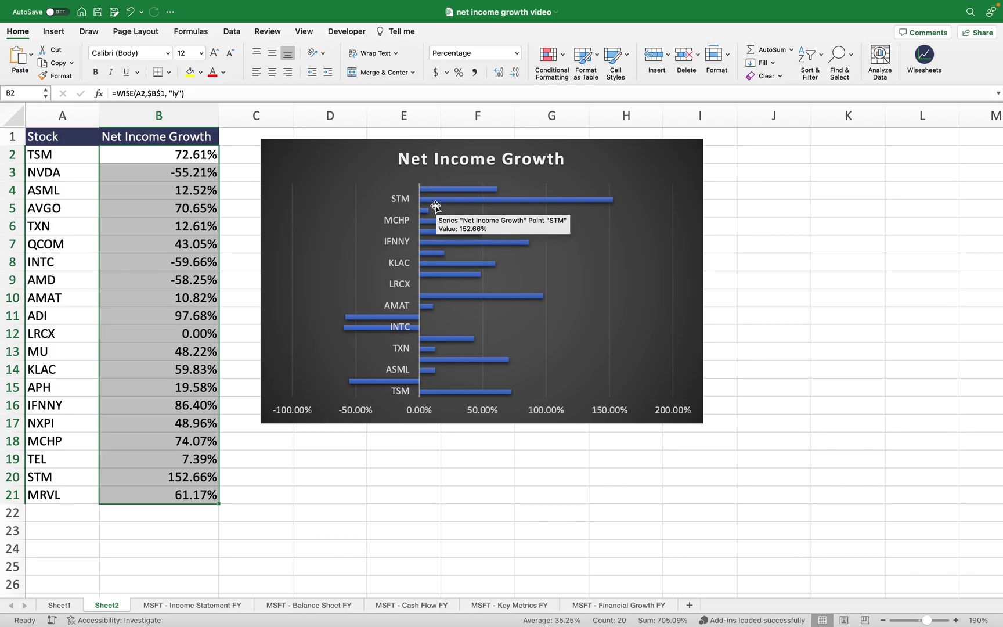
pyautogui.click(330, 477)
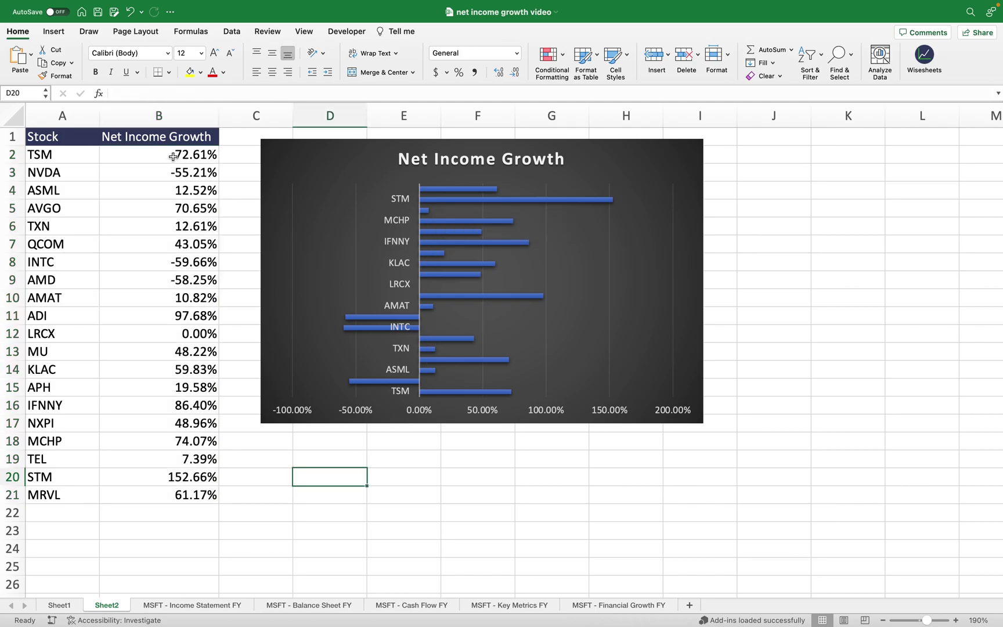
# Step: Examine the WISE formula in B2, including its symbol, parameter and "ly" period arguments
pyautogui.click(173, 156)
pyautogui.click(193, 94)
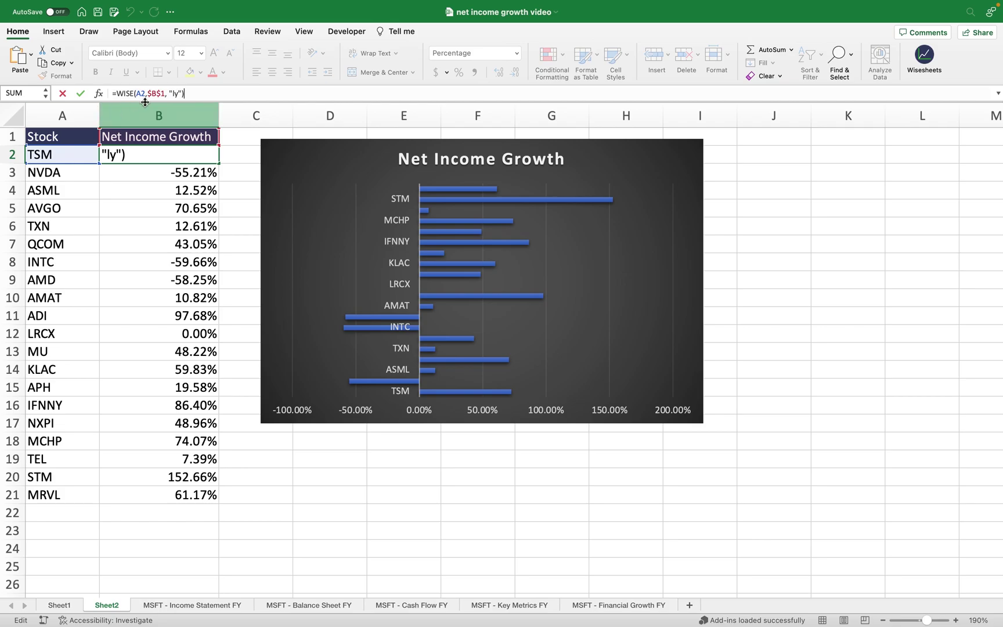
pyautogui.click(176, 93)
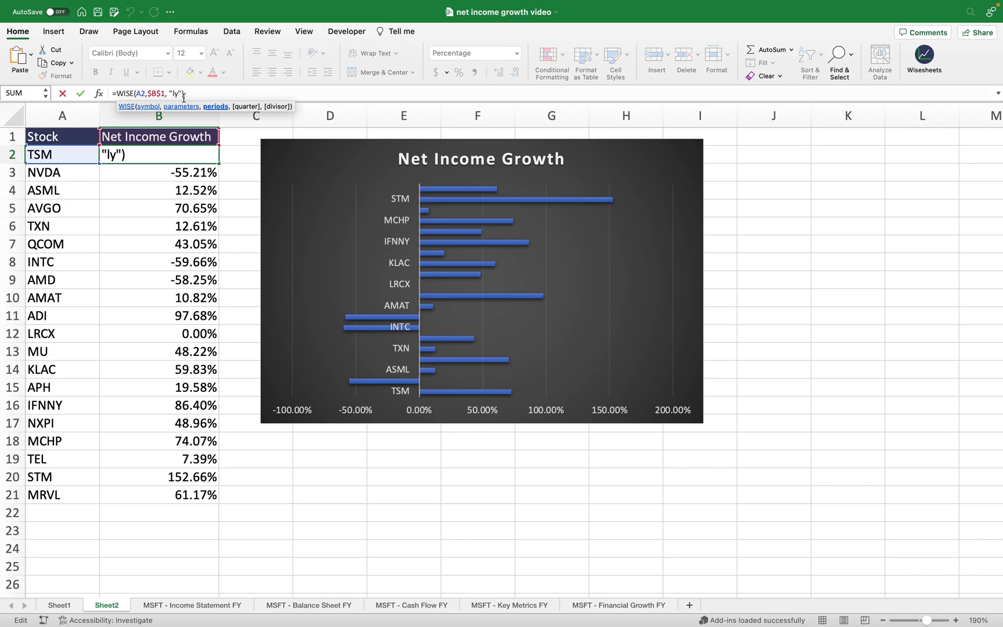
pyautogui.click(190, 92)
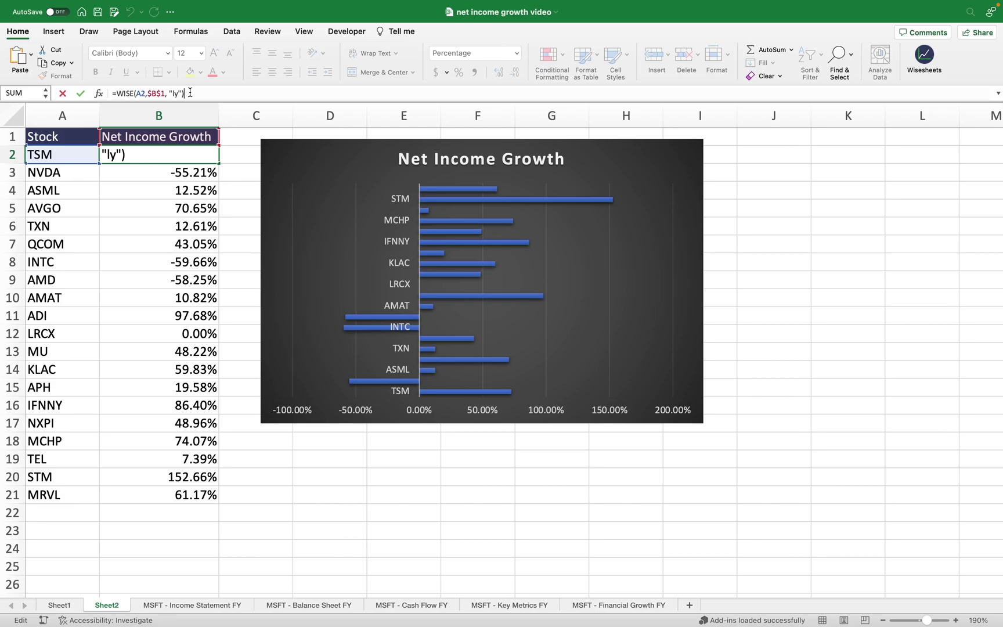
pyautogui.press('Return')
# Step: Inspect the WISE formulas down the Net Income Growth column, from TSM in B2 to MRVL in B21
pyautogui.click(188, 155)
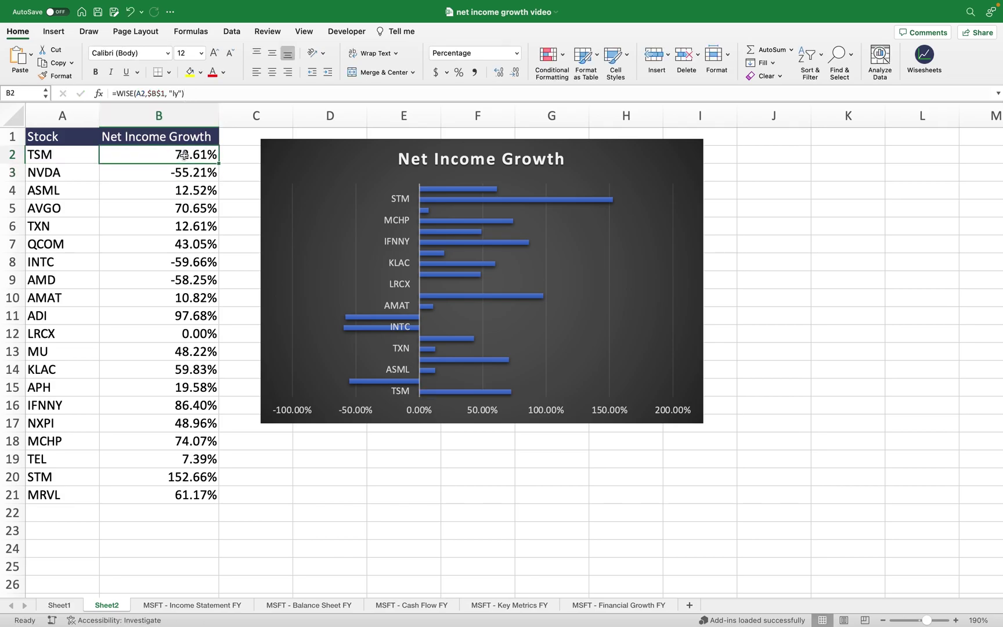
pyautogui.click(191, 172)
pyautogui.click(195, 209)
pyautogui.click(196, 226)
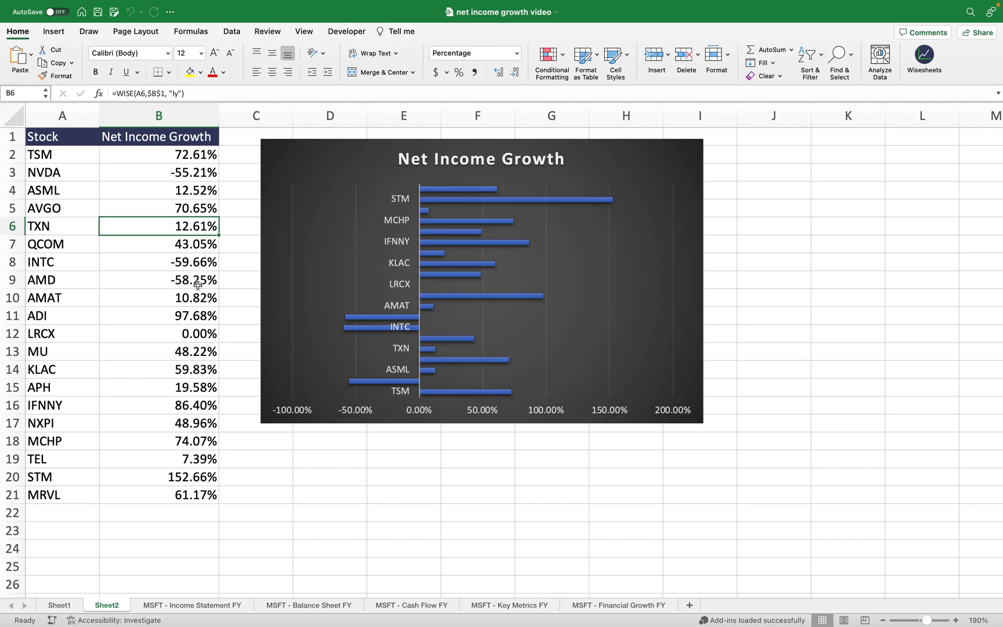
pyautogui.click(198, 281)
pyautogui.click(193, 384)
pyautogui.click(204, 446)
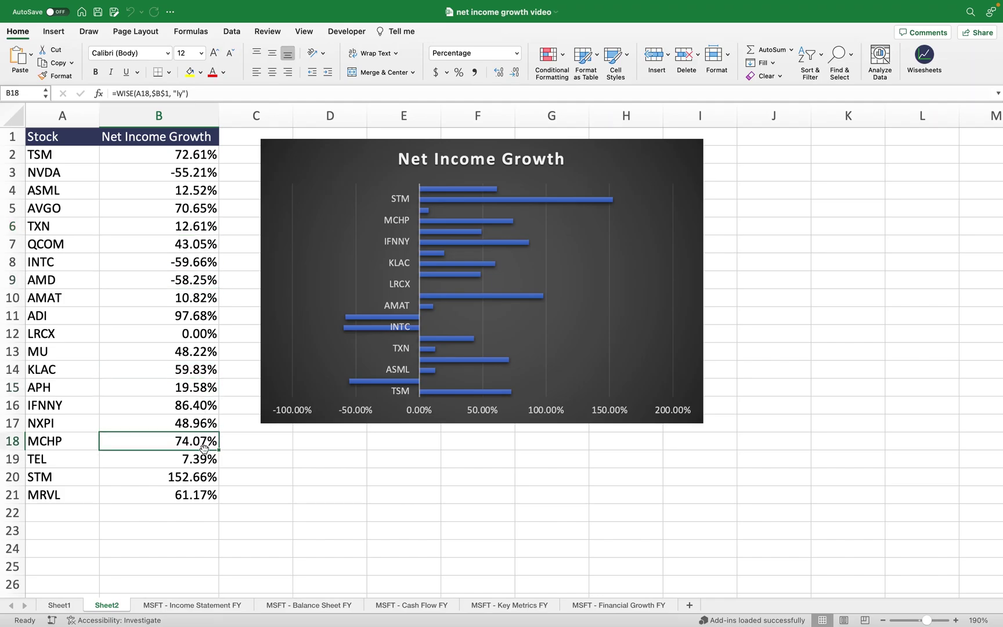
pyautogui.click(202, 464)
pyautogui.click(199, 476)
pyautogui.click(203, 495)
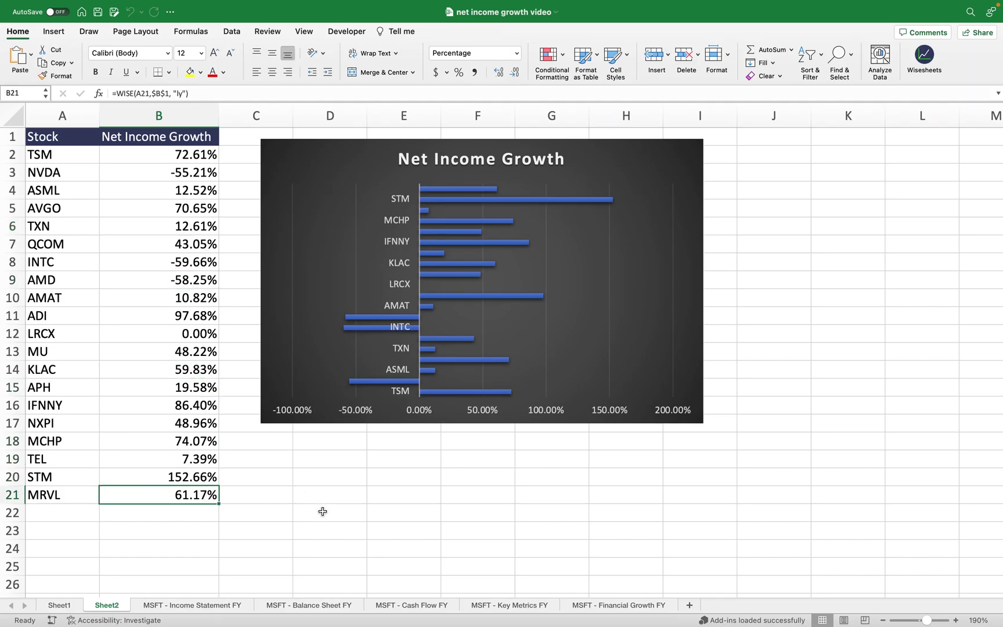